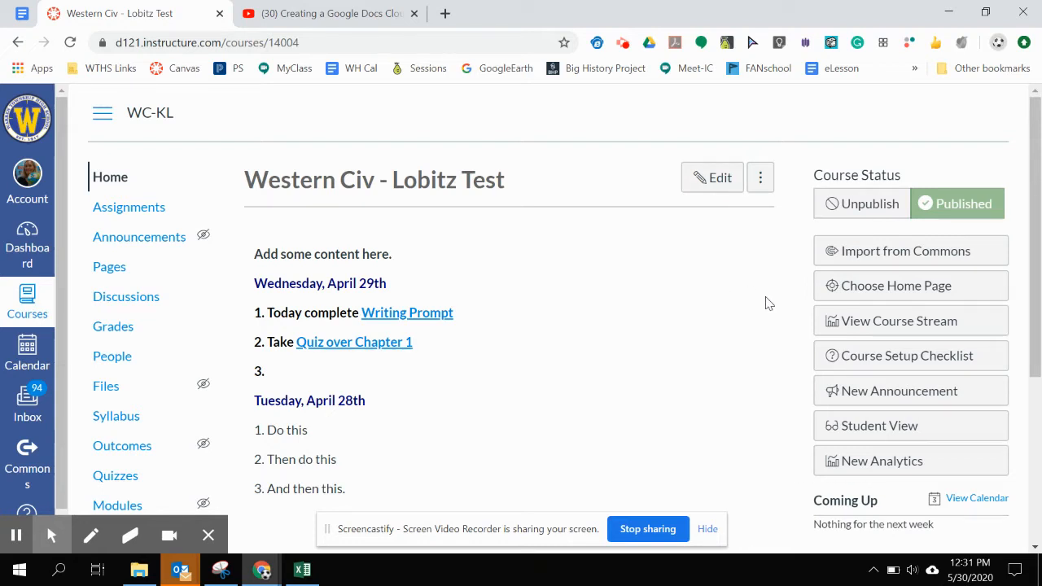
Open the Modules page of the Western Civ course
scroll(765, 303, down, 1)
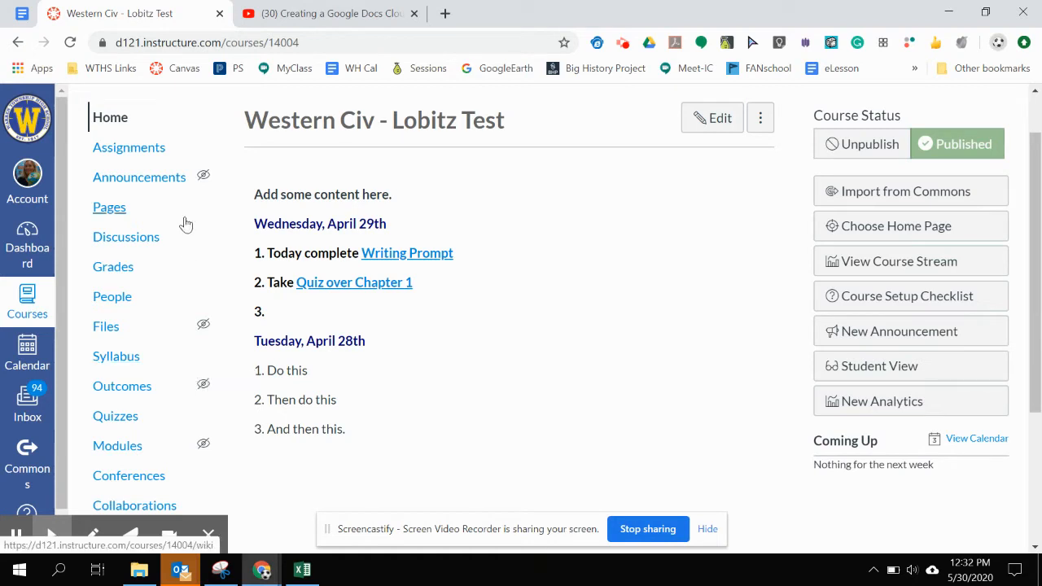
click(119, 456)
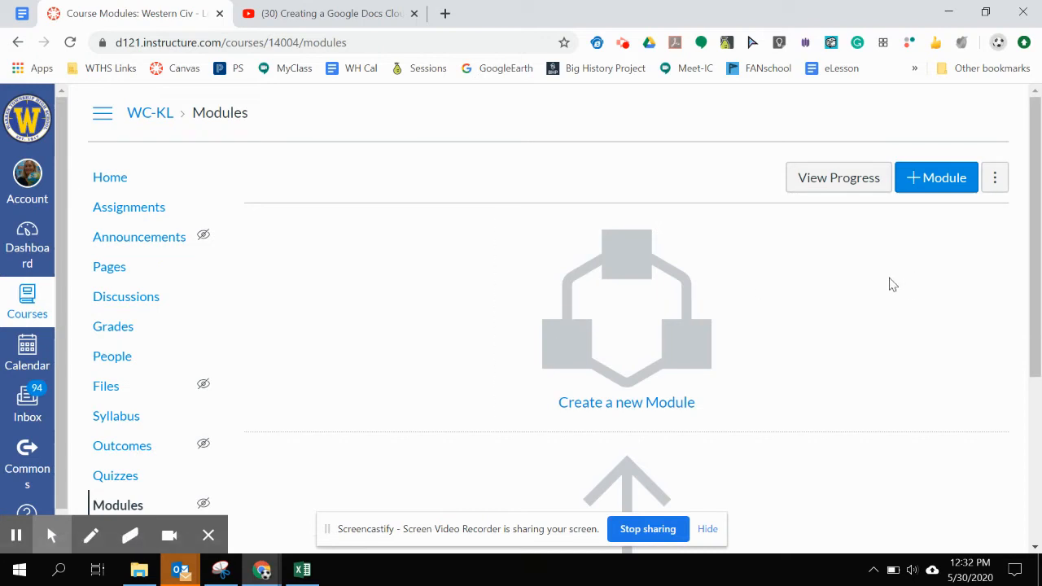
scroll(888, 284, down, 2)
scroll(893, 284, down, 1)
scroll(893, 284, up, 4)
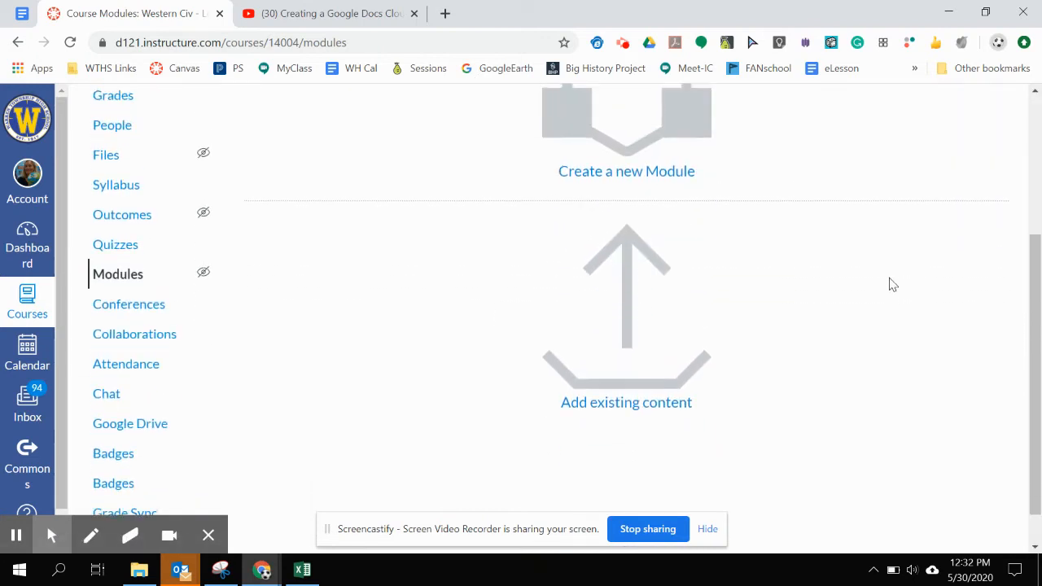
scroll(892, 284, down, 2)
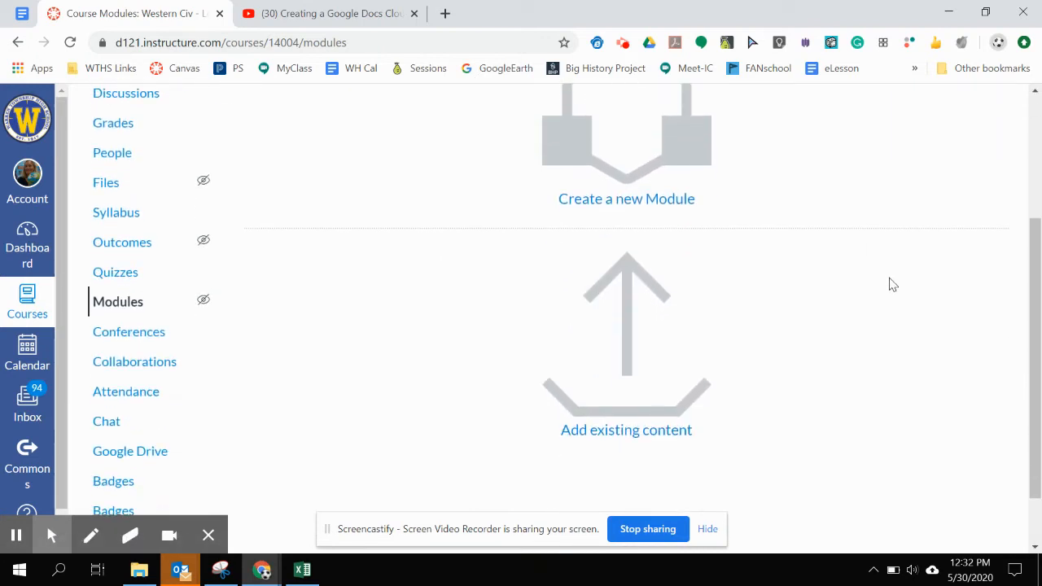
scroll(886, 324, up, 2)
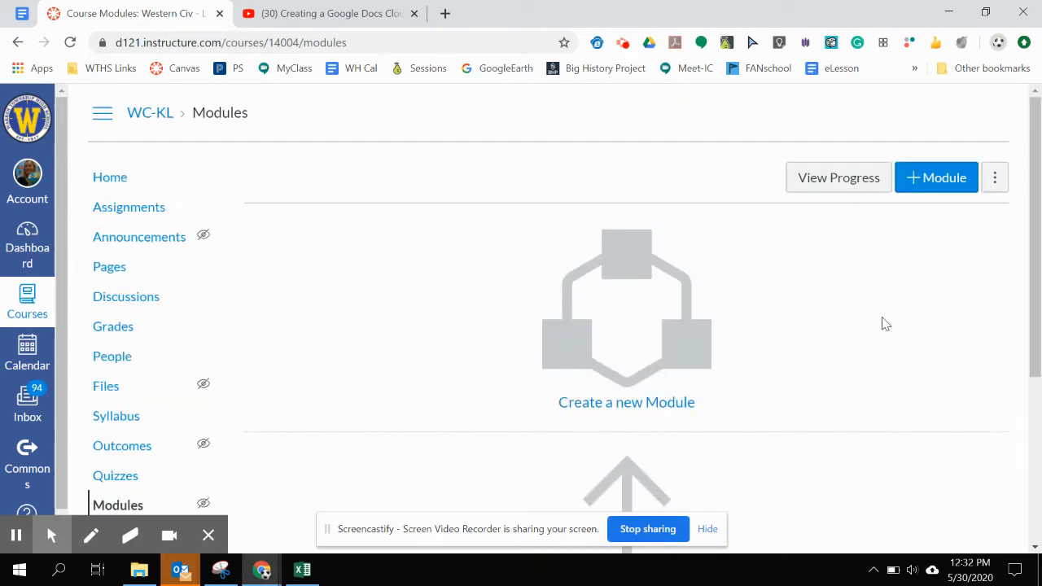
Create a new module named "Day 1 Self Paced" without a lock date
click(630, 405)
click(382, 243)
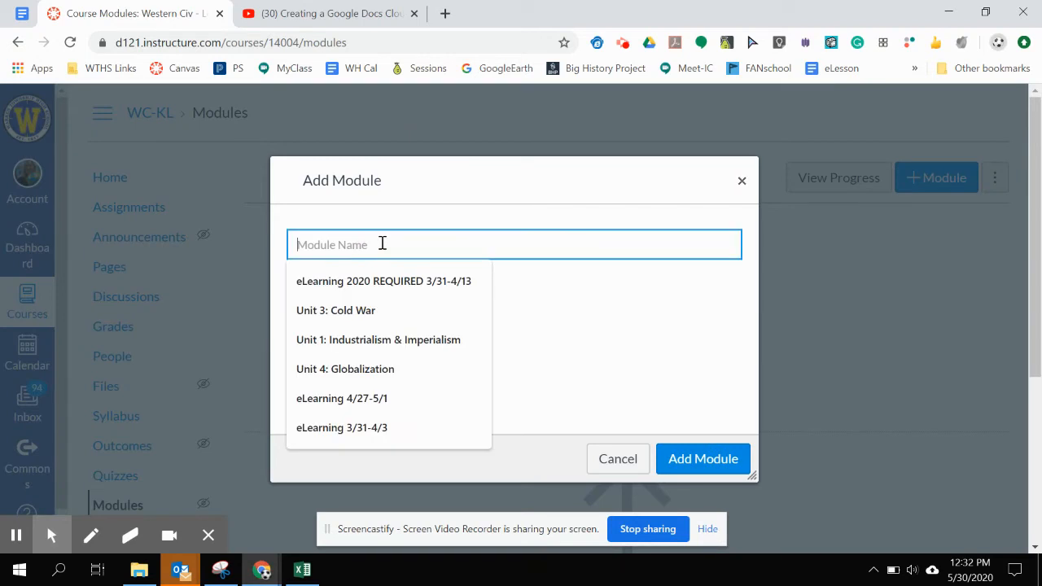
text(Day)
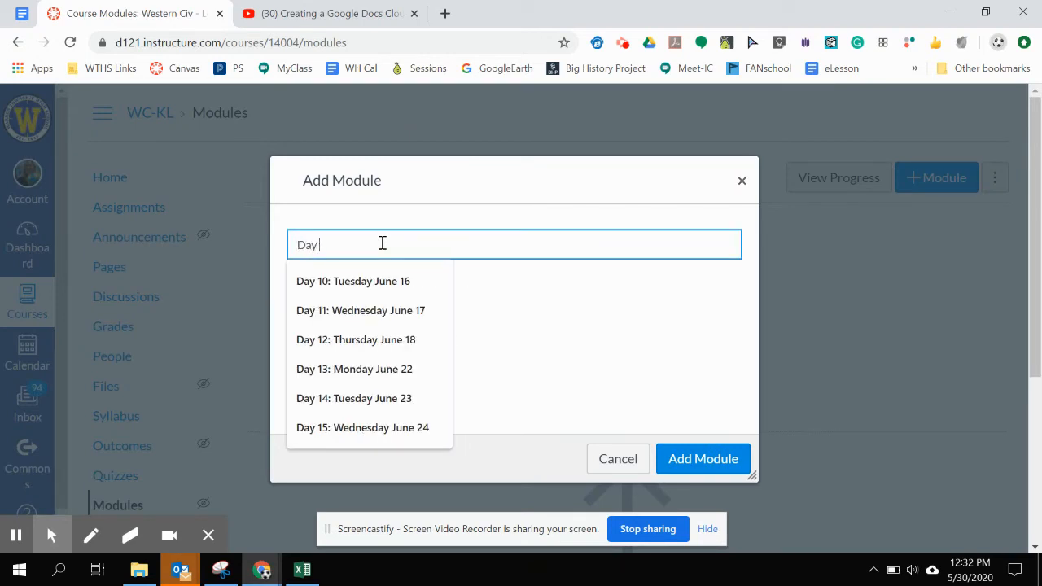
text( 2)
key(BackSpace)
text(1 Sel)
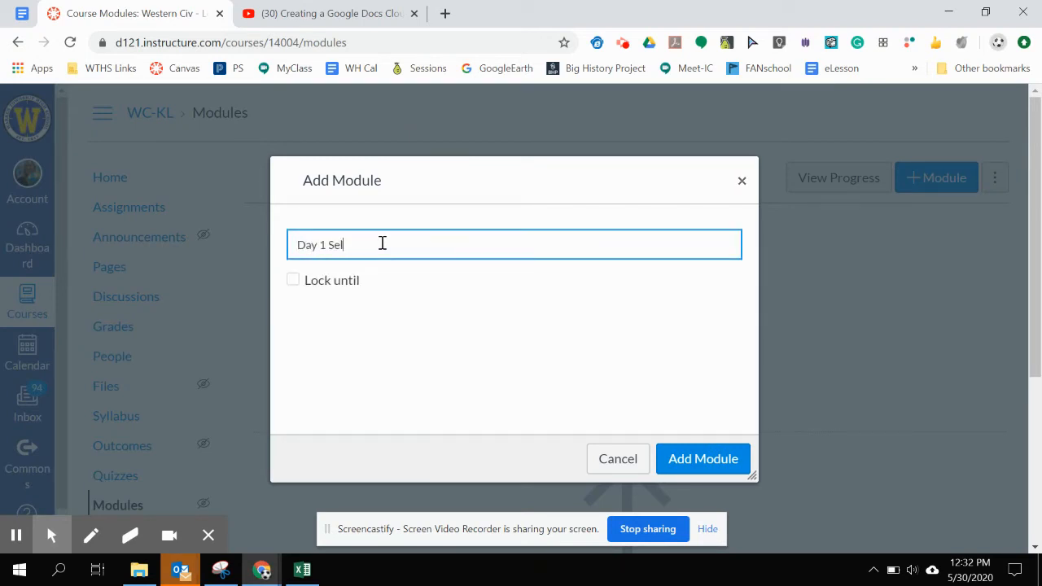
text(f Paced)
click(293, 281)
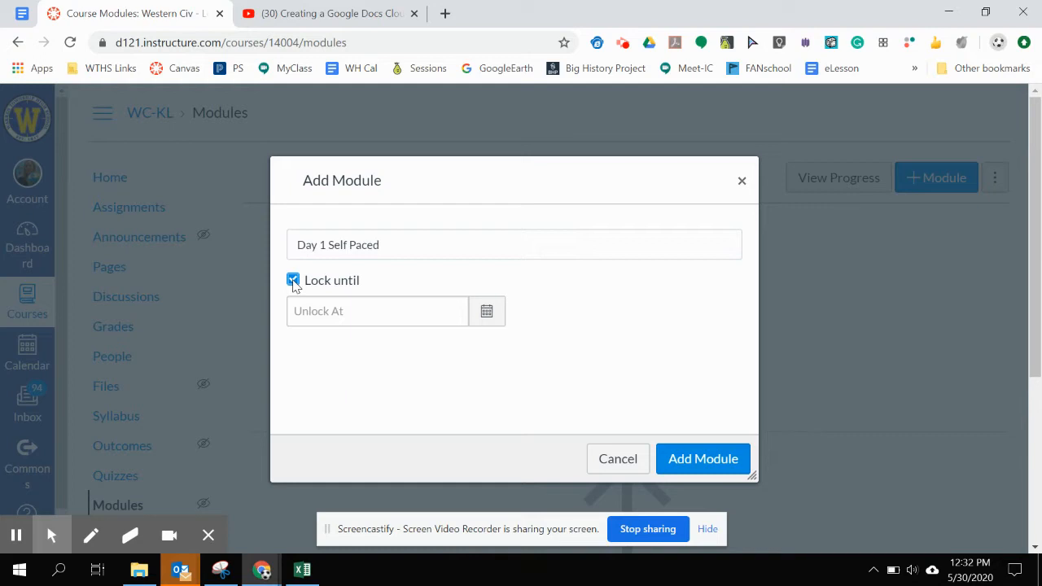
click(293, 281)
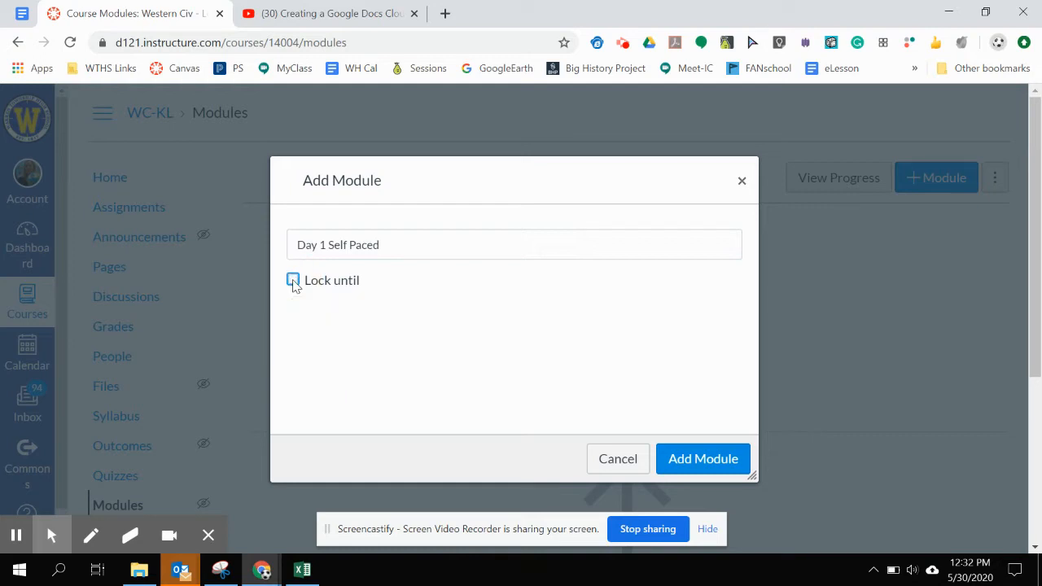
click(702, 464)
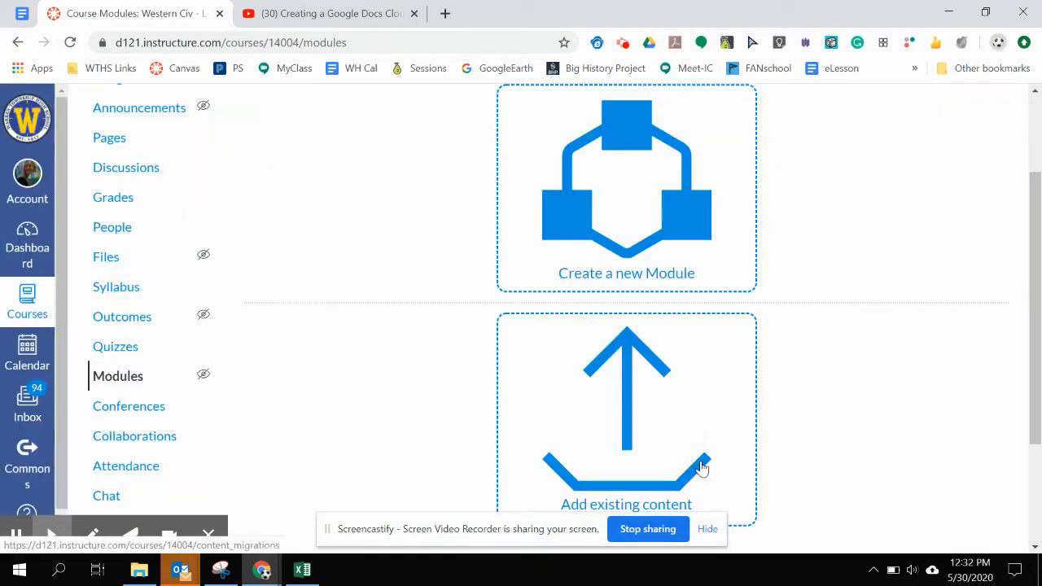
Publish the Day 1 Self Paced module
scroll(831, 295, up, 1)
scroll(831, 296, up, 1)
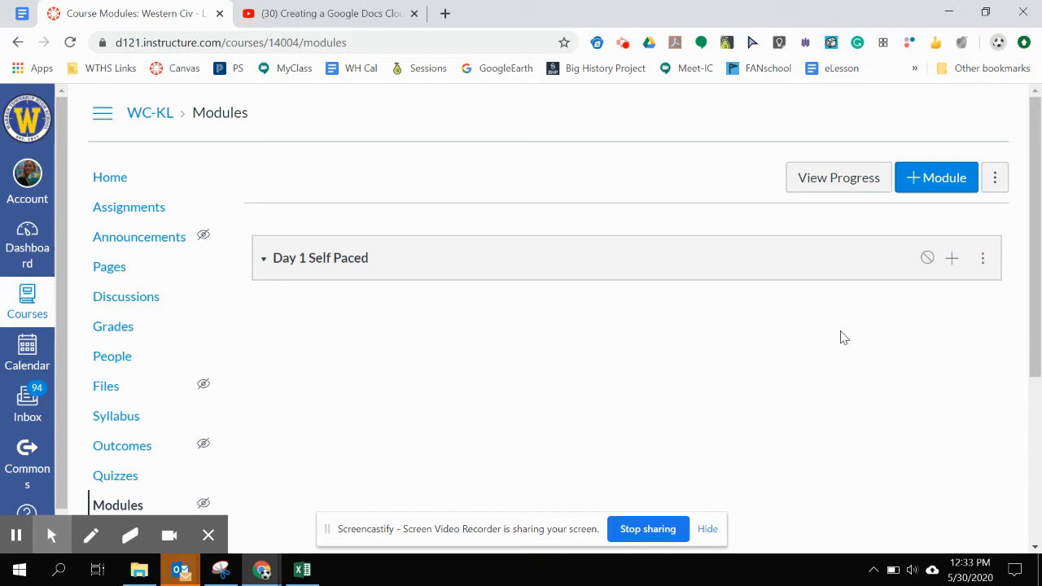
click(927, 259)
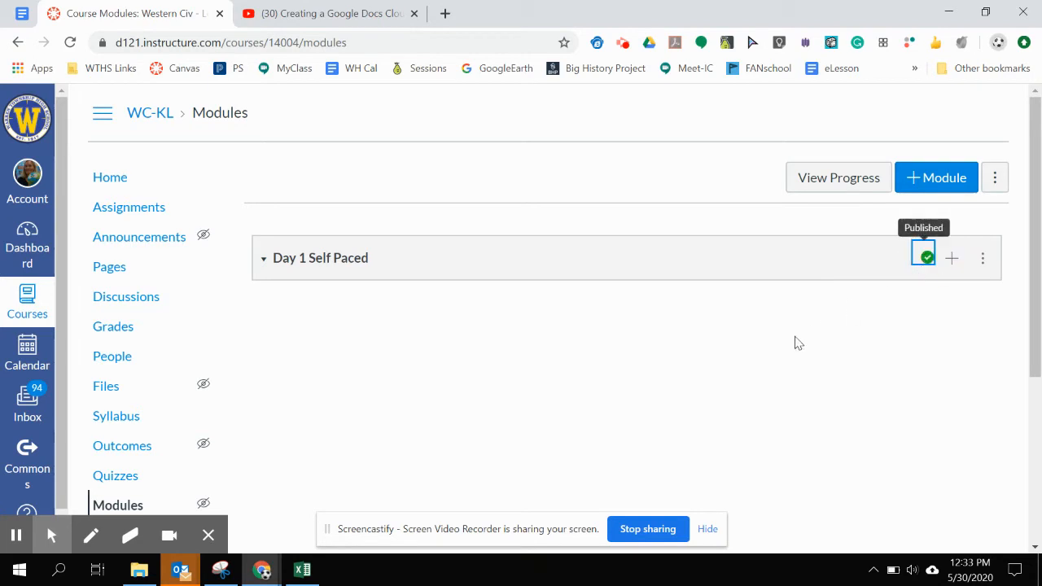
Add the text header "These are the assignments for day 1" to the Day 1 Self Paced module and publish it
click(952, 259)
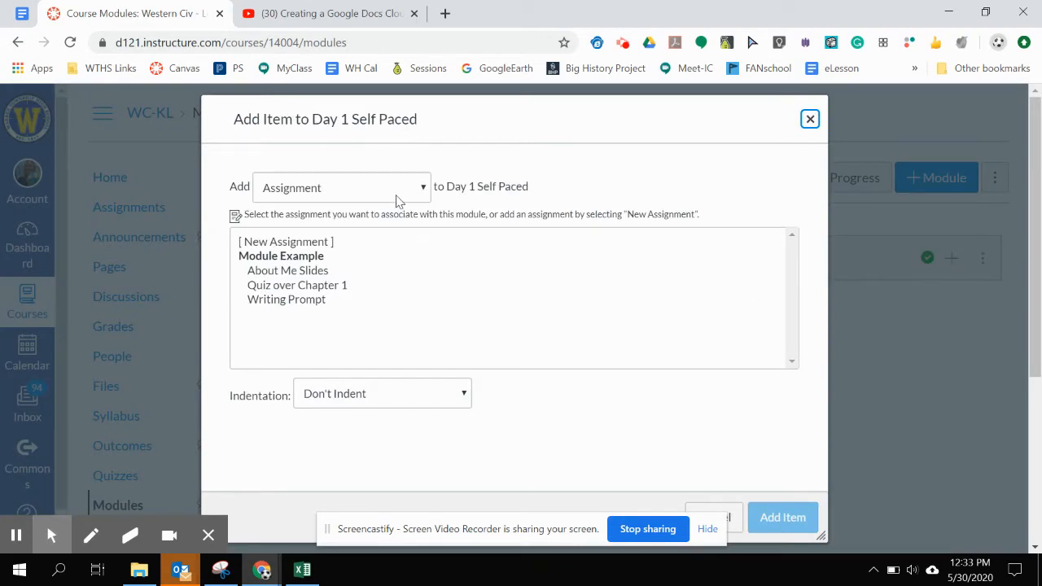
click(397, 197)
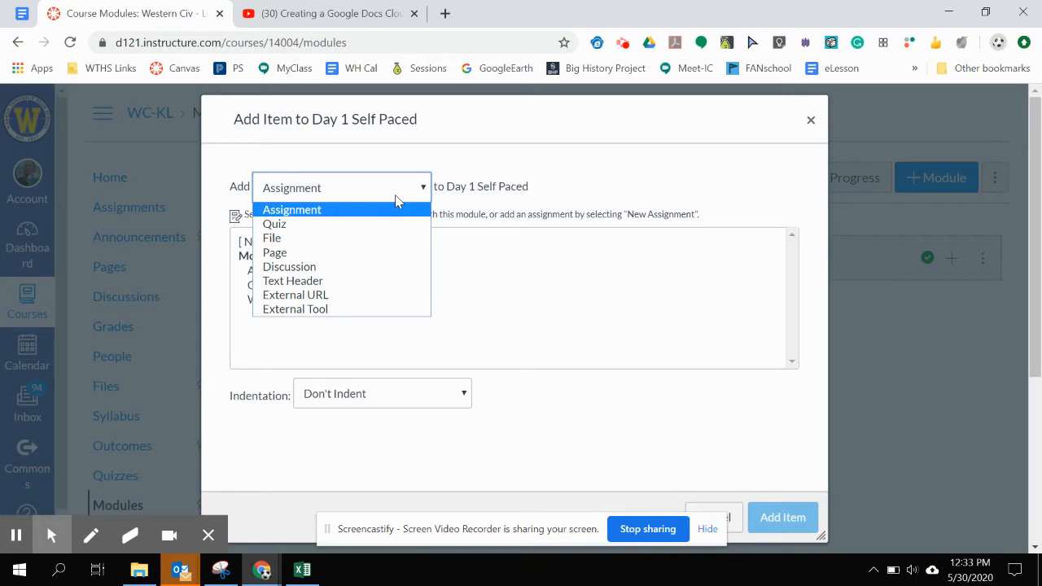
click(329, 281)
click(334, 240)
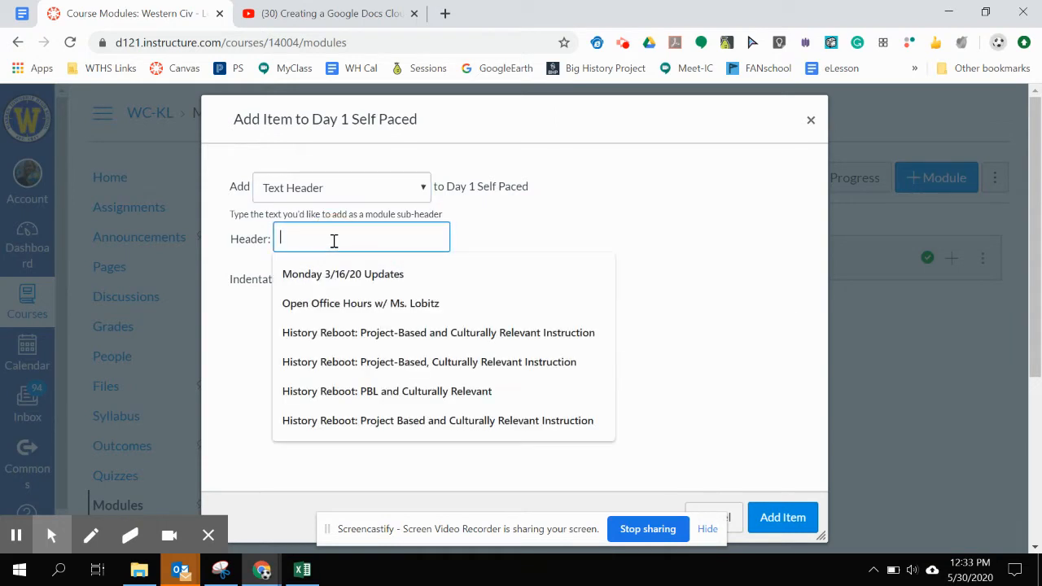
text(The)
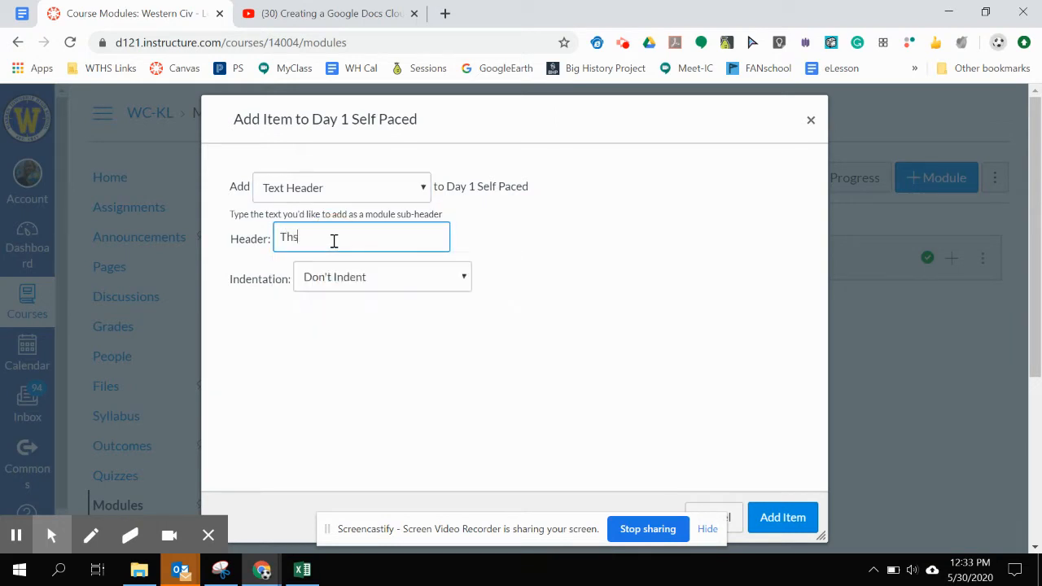
text(se are the assignments for d)
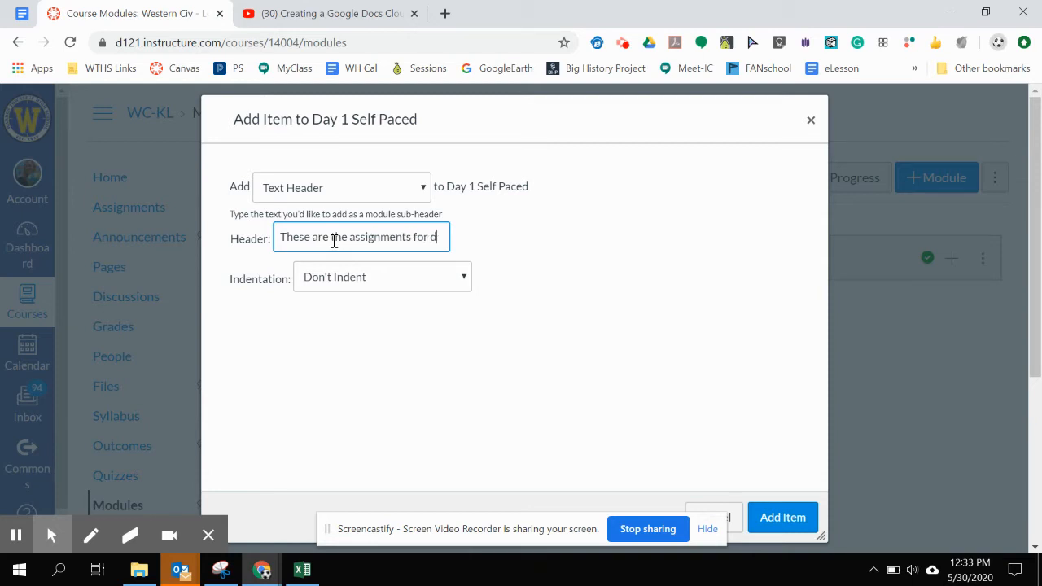
text(ay 1)
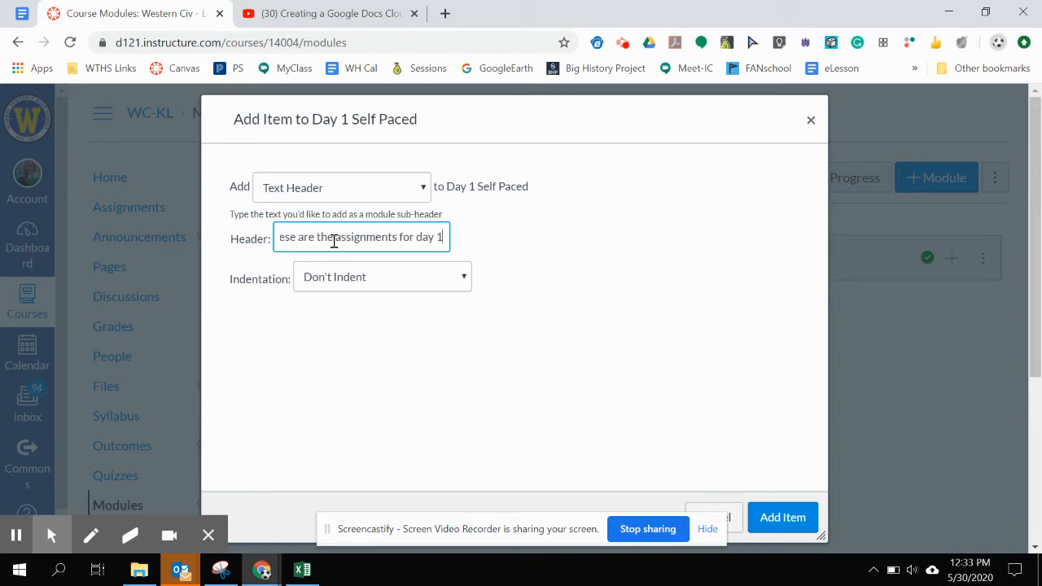
click(784, 522)
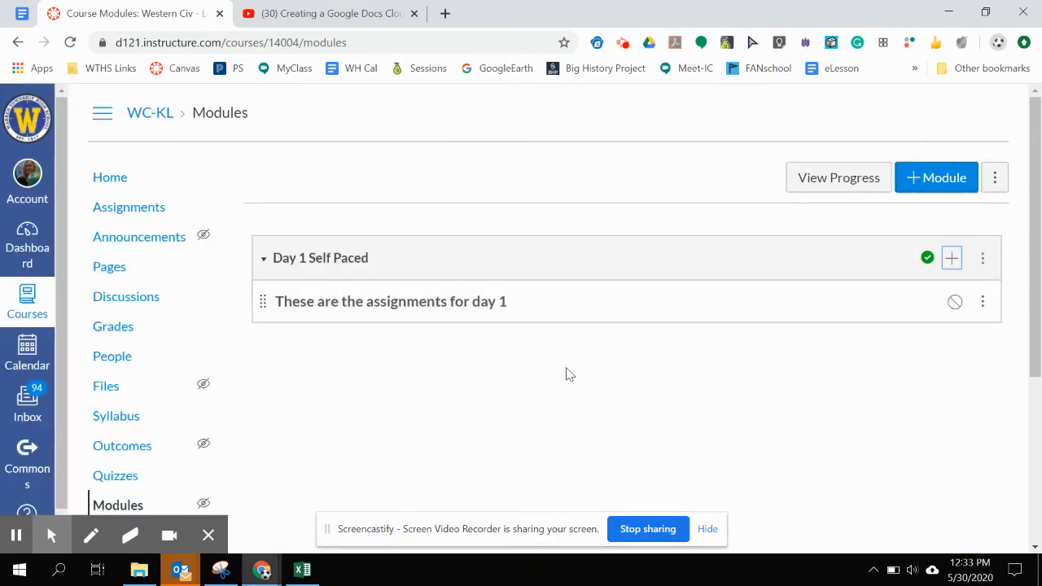
click(954, 308)
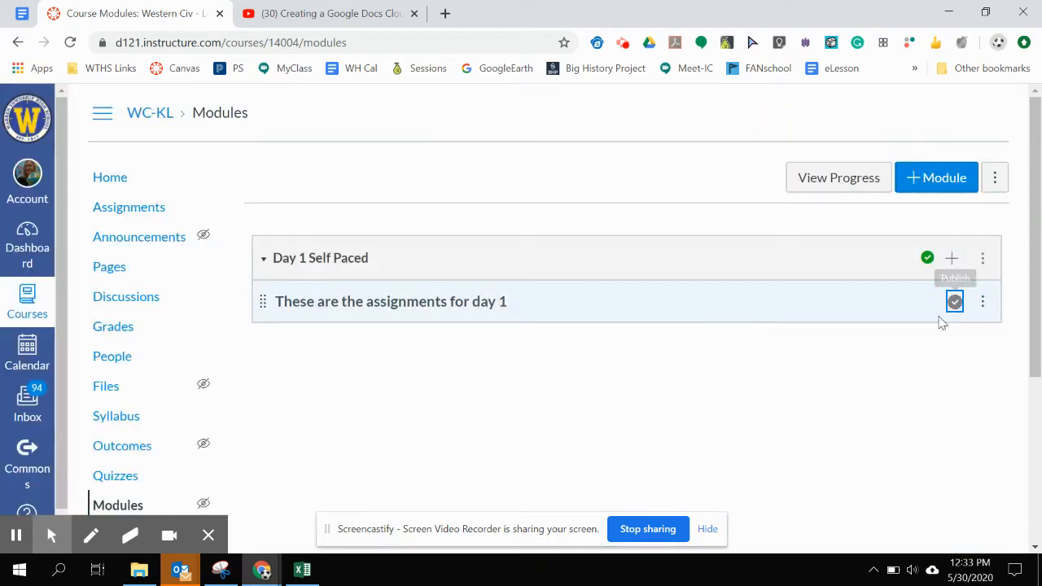
Add the existing Writing Prompt assignment to the Day 1 Self Paced module
click(952, 258)
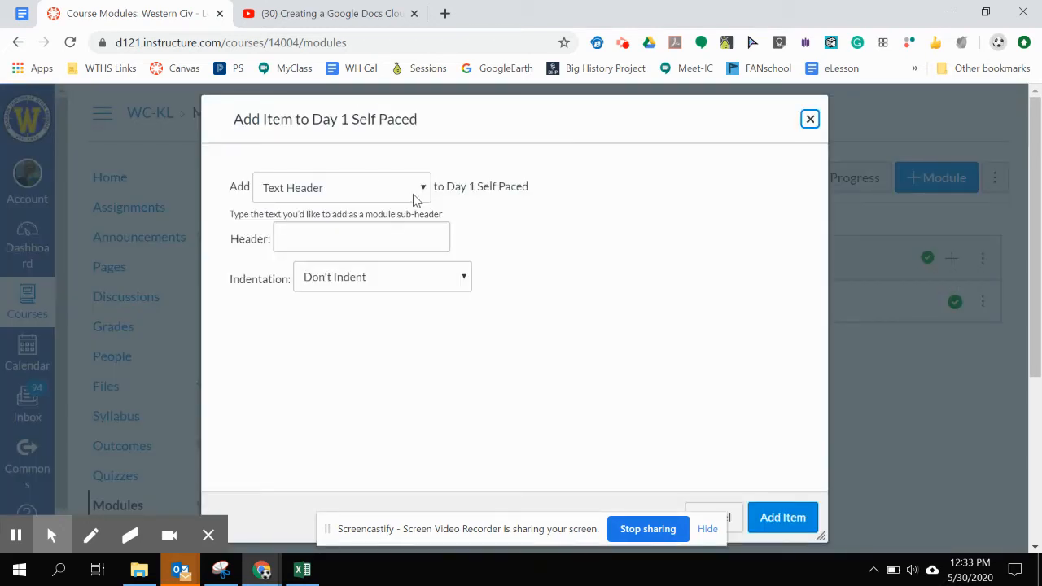
click(415, 195)
click(349, 210)
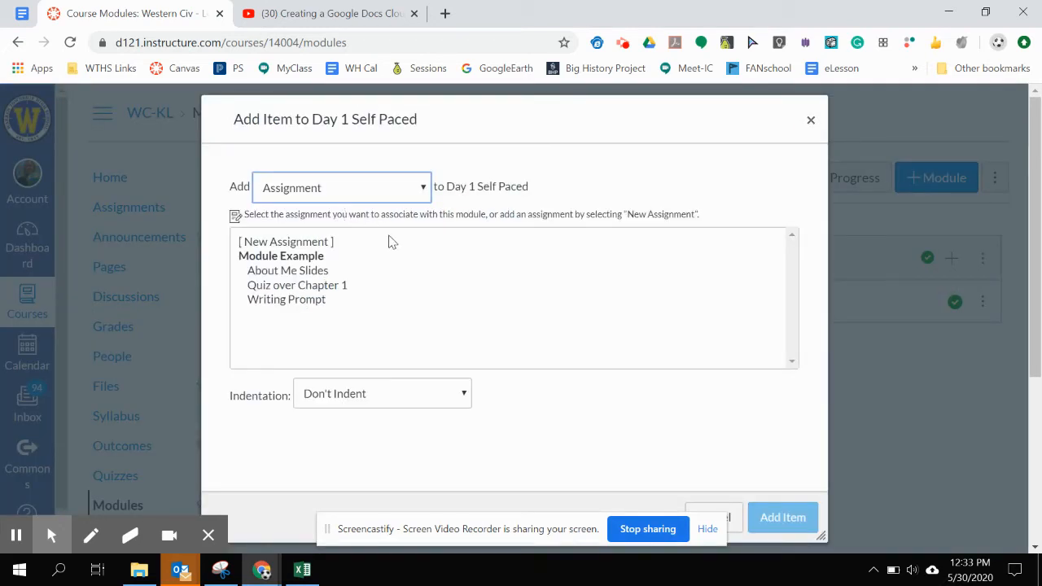
click(299, 303)
click(782, 525)
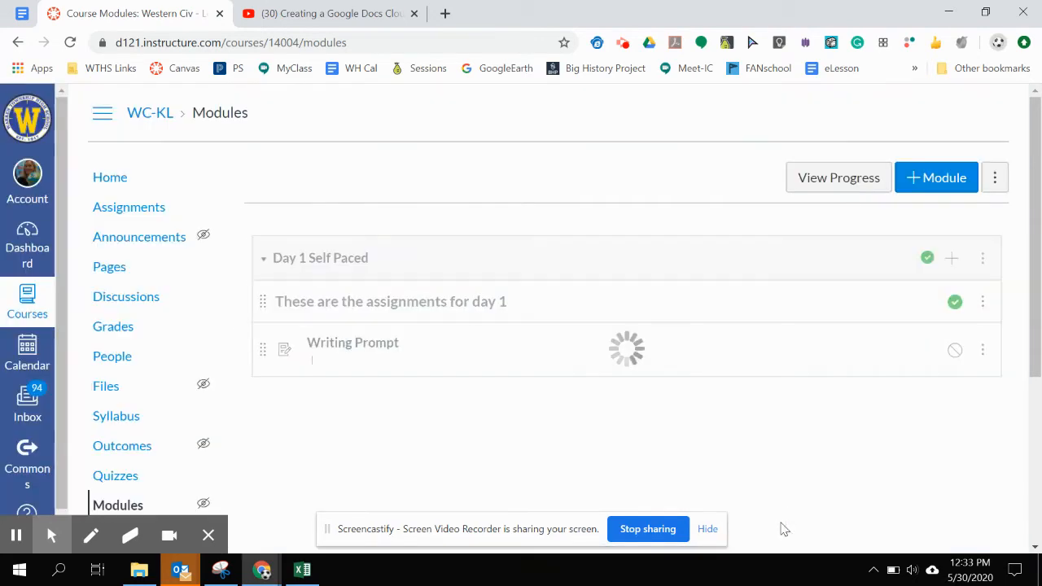
Add the existing About Me Slides assignment to the Day 1 Self Paced module
click(950, 260)
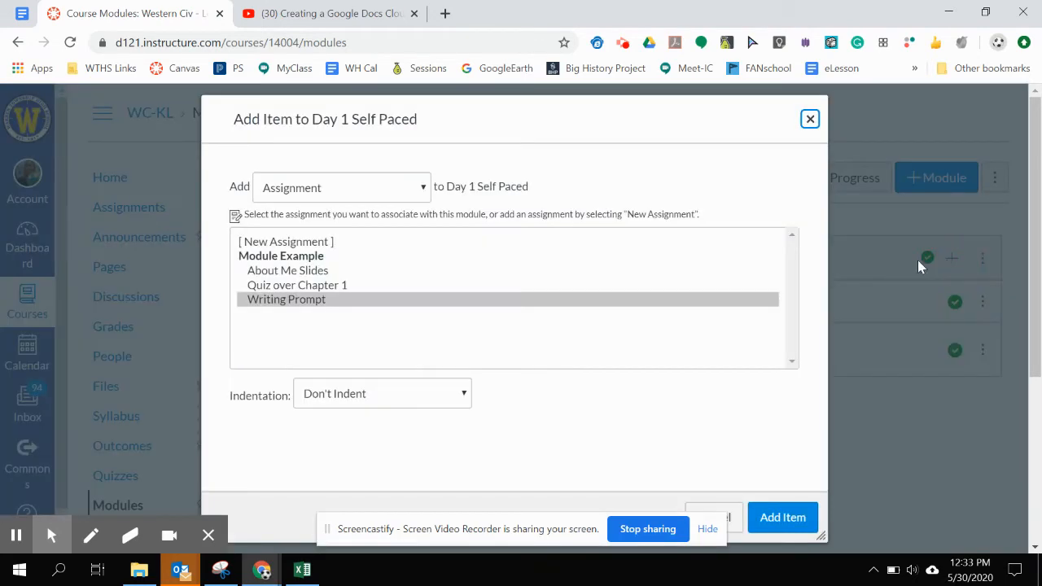
click(307, 272)
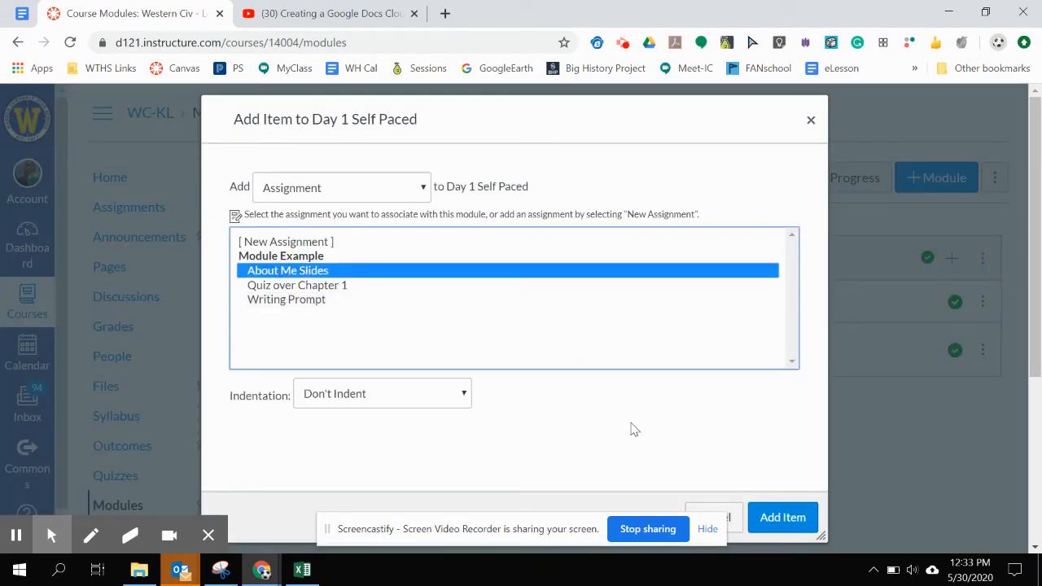
click(784, 521)
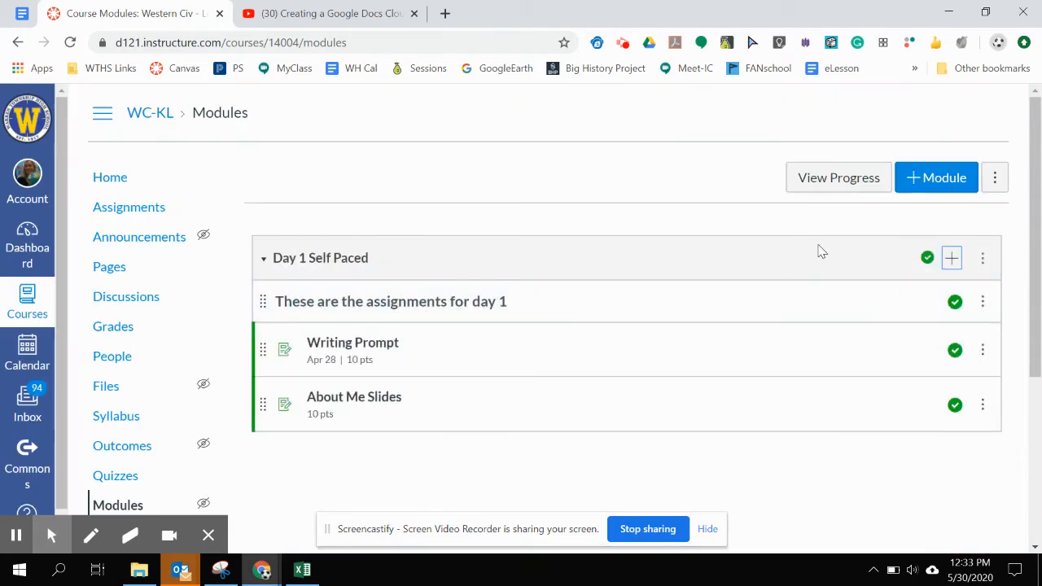
Create an assignment named "New Assignment" within the Day 1 Self Paced module, without indentation
click(953, 260)
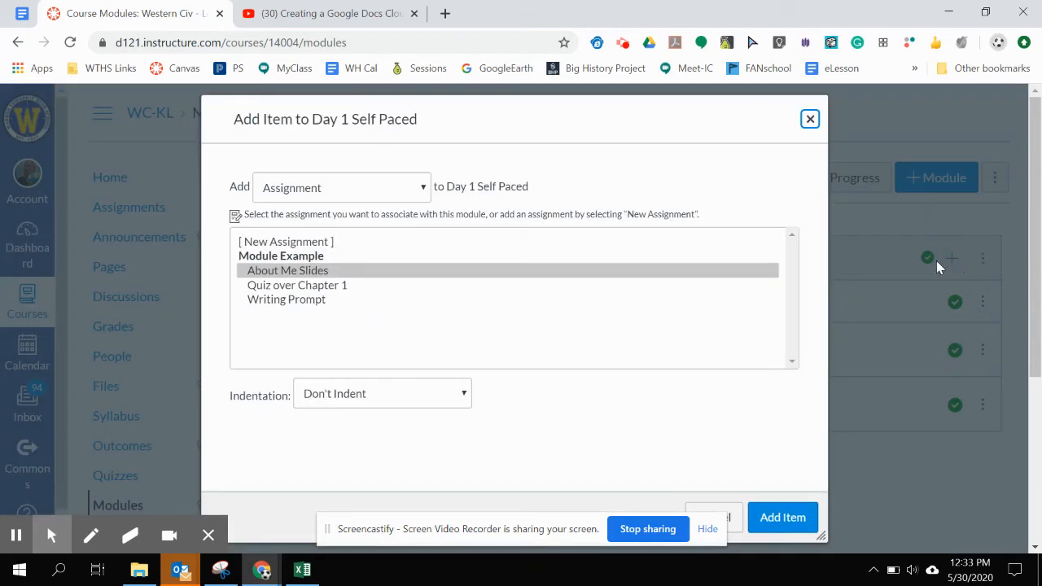
click(329, 244)
click(356, 394)
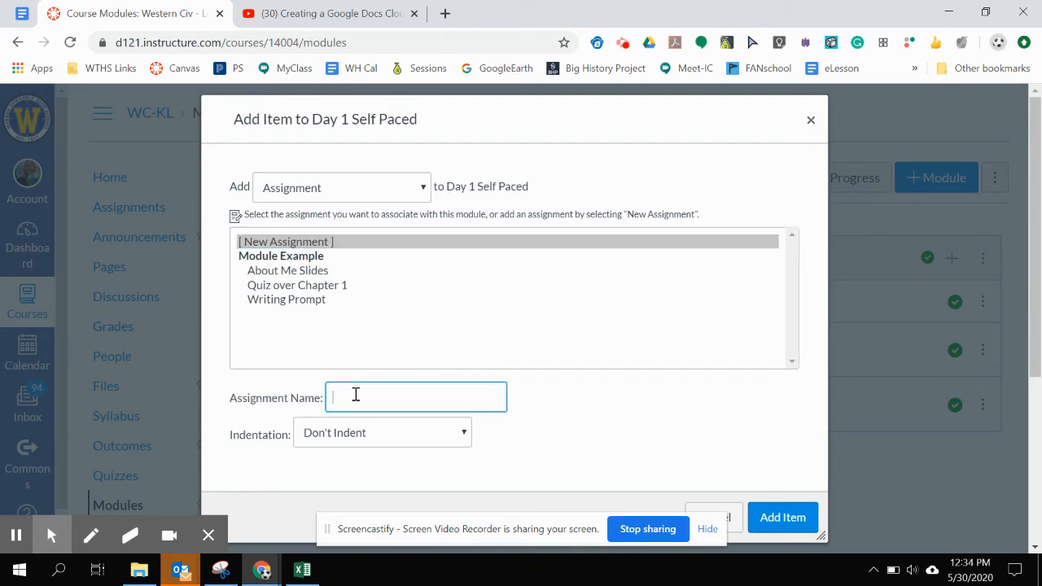
text(New Assignment)
click(778, 519)
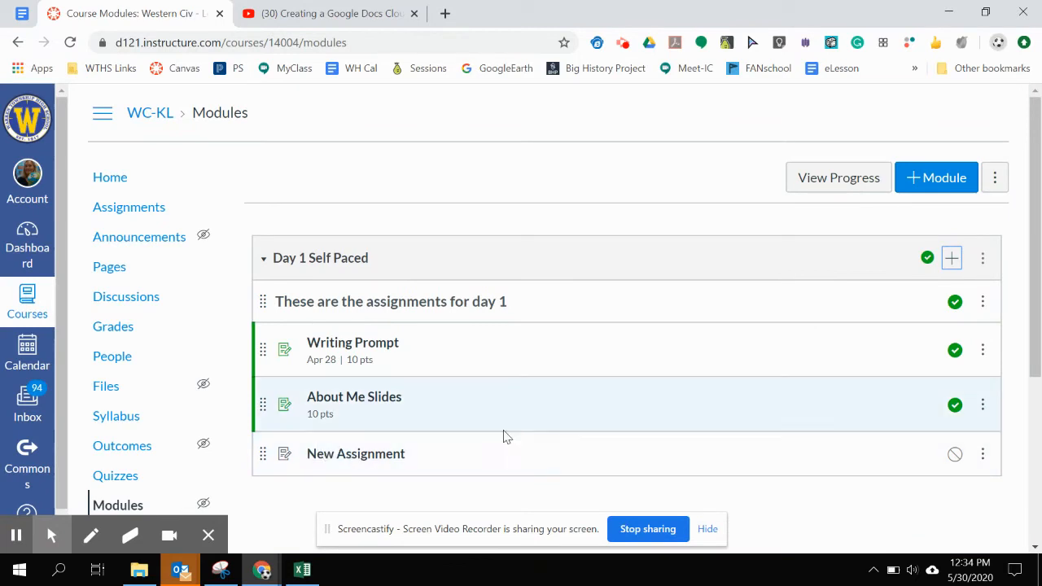
Add a requirement to the Day 1 Self Paced module and make students move through requirements in sequential order
scroll(562, 433, down, 1)
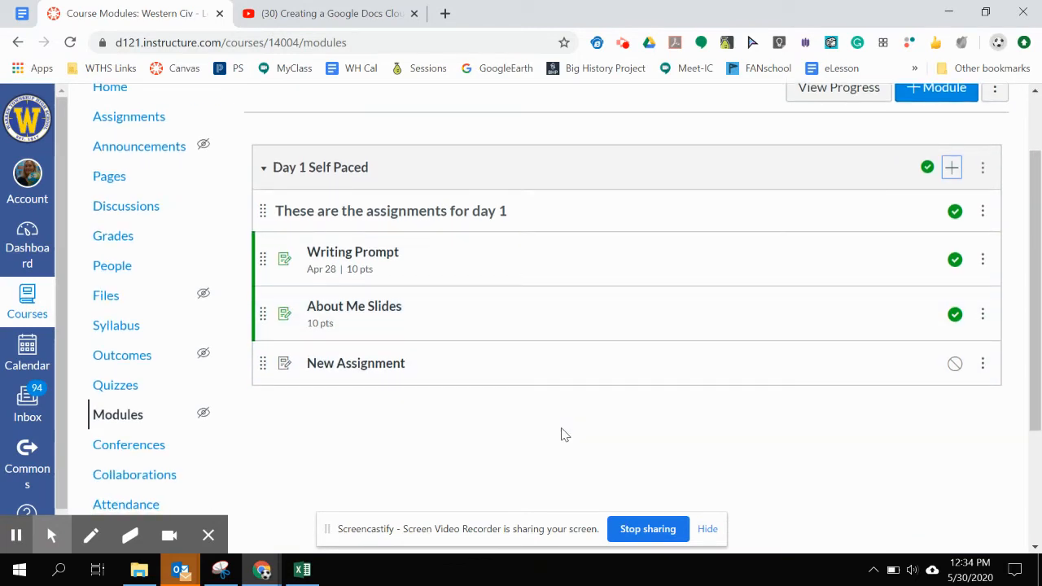
scroll(563, 432, up, 1)
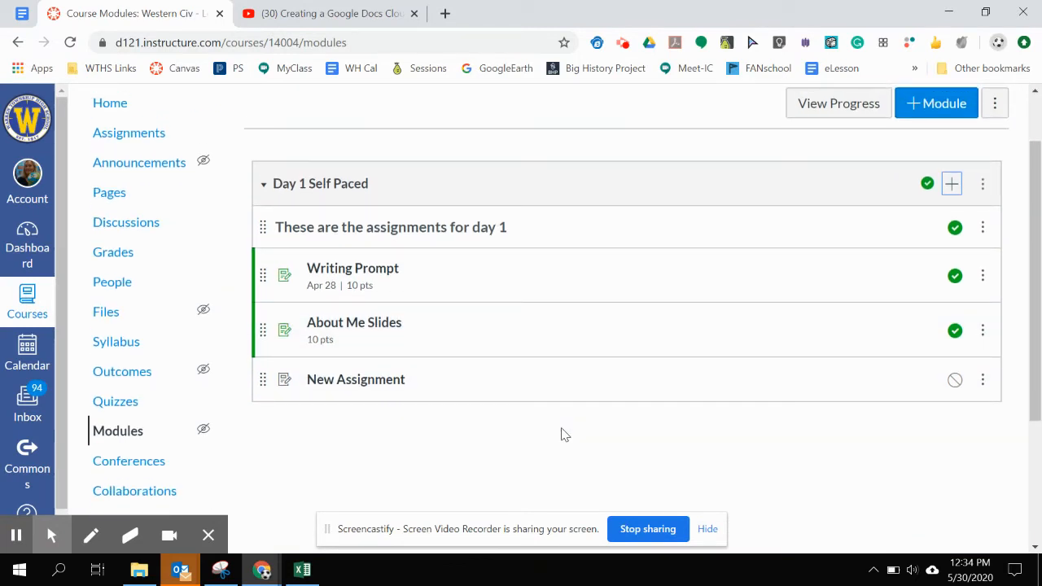
scroll(563, 433, up, 2)
scroll(563, 433, down, 1)
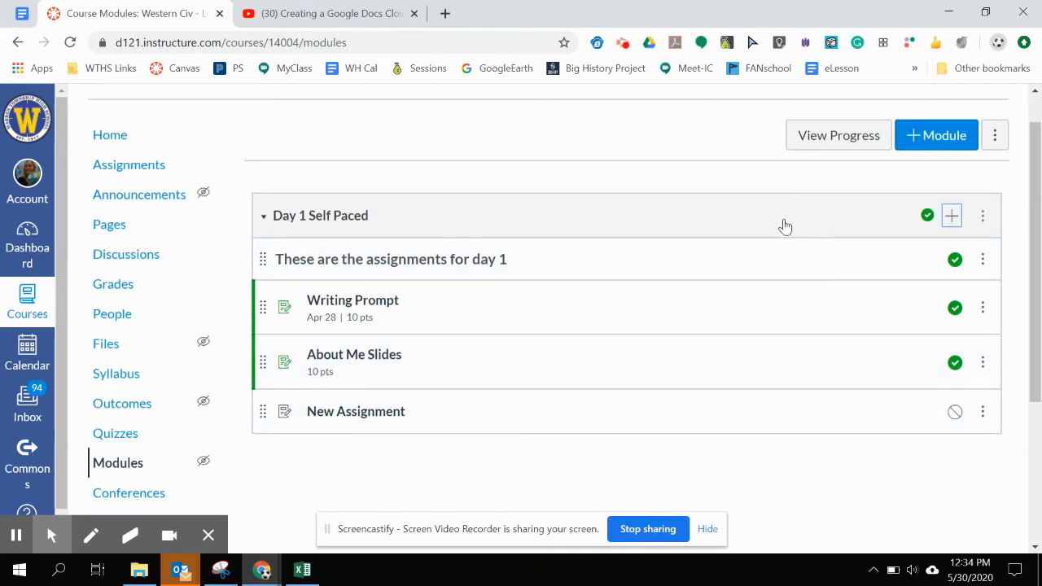
click(982, 220)
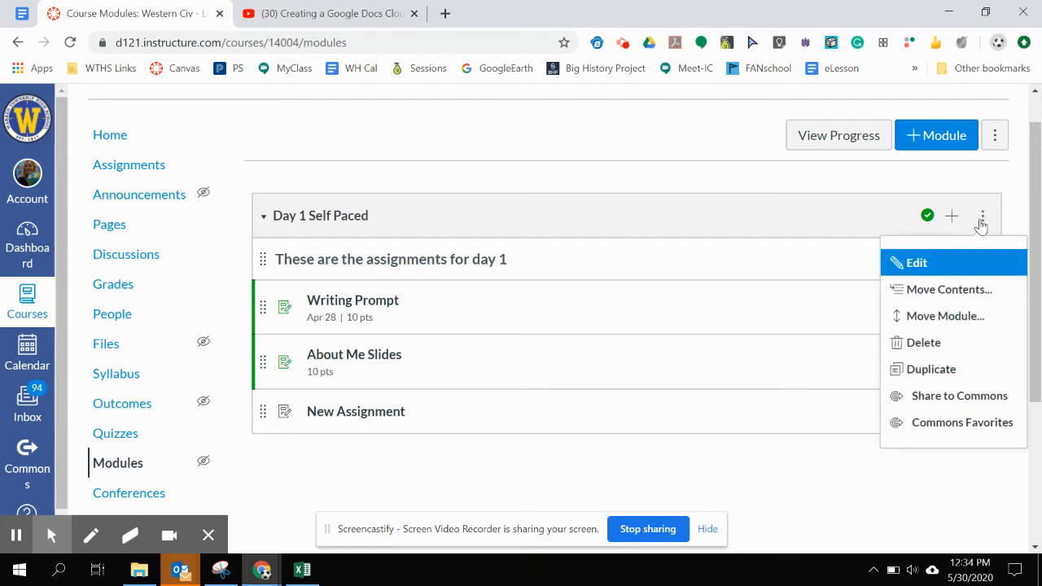
click(913, 262)
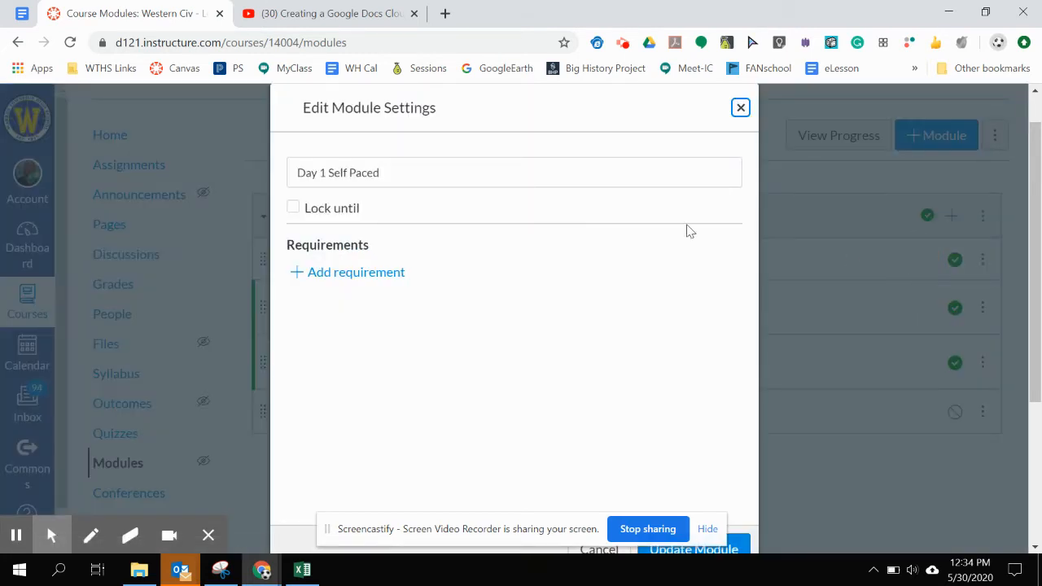
click(334, 276)
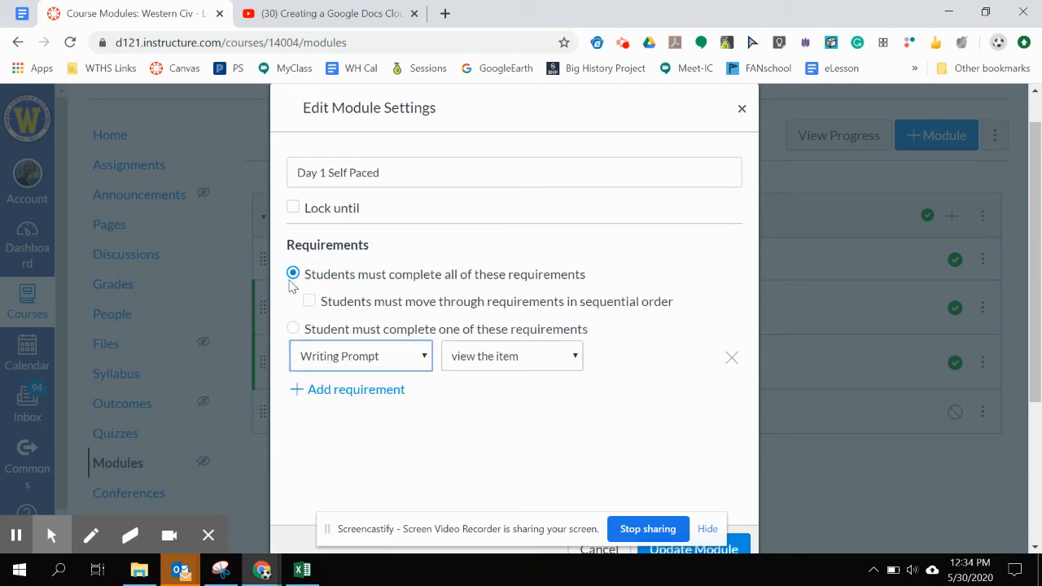
click(310, 302)
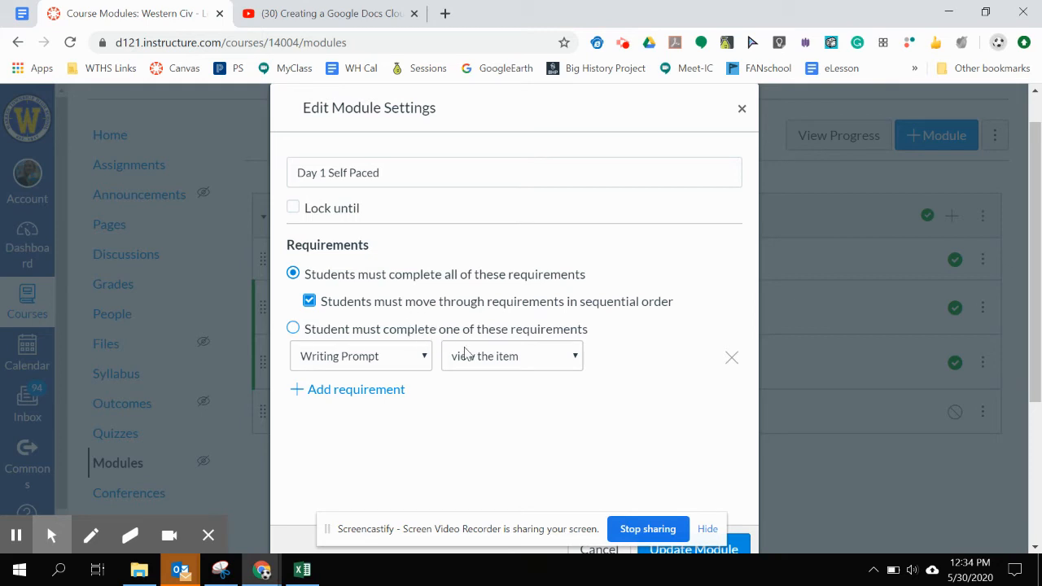
Set the Writing Prompt requirement to "submit the assignment"
click(423, 358)
click(421, 360)
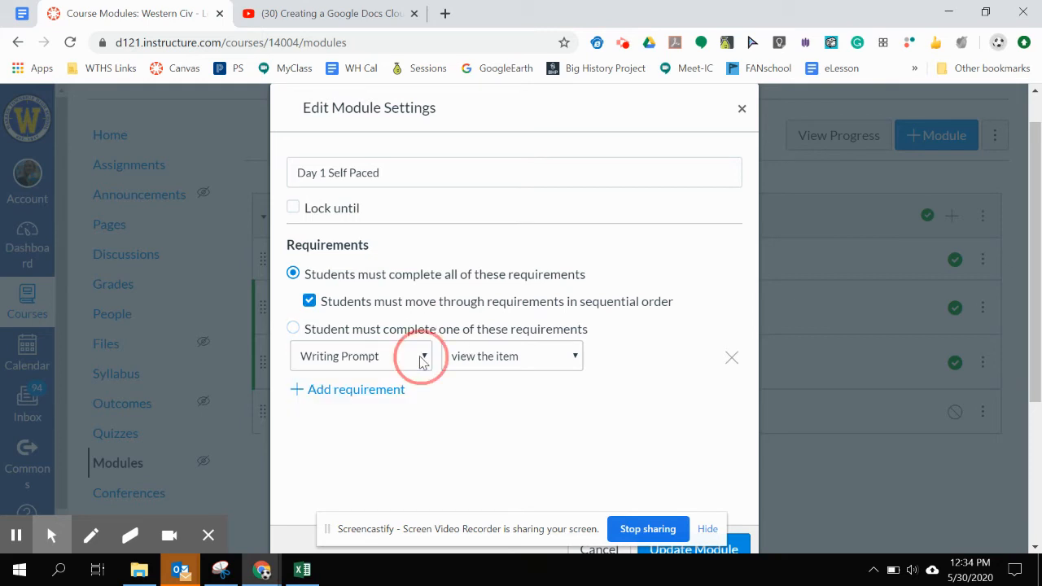
click(412, 361)
click(413, 360)
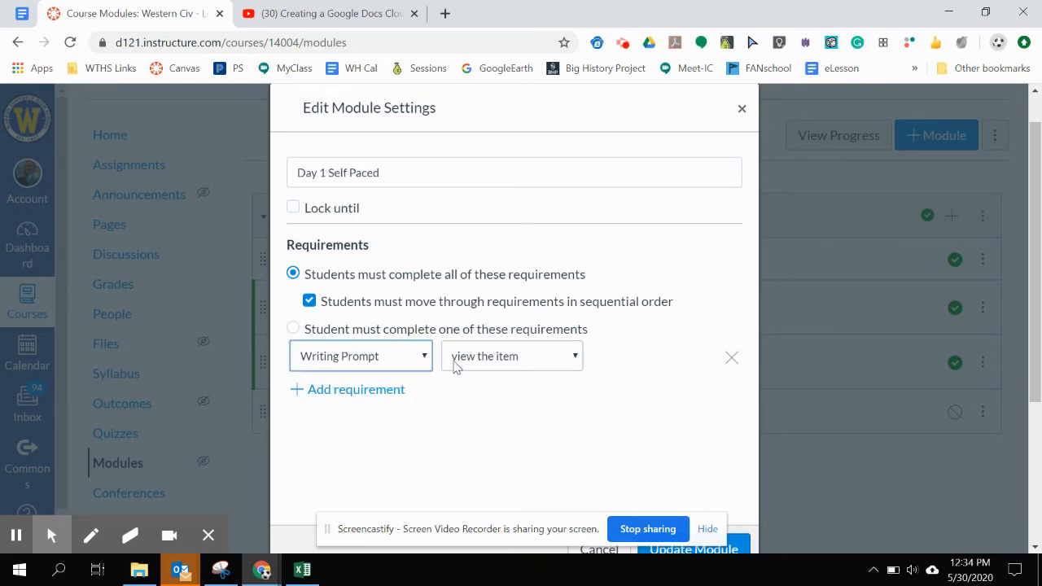
click(454, 363)
click(488, 407)
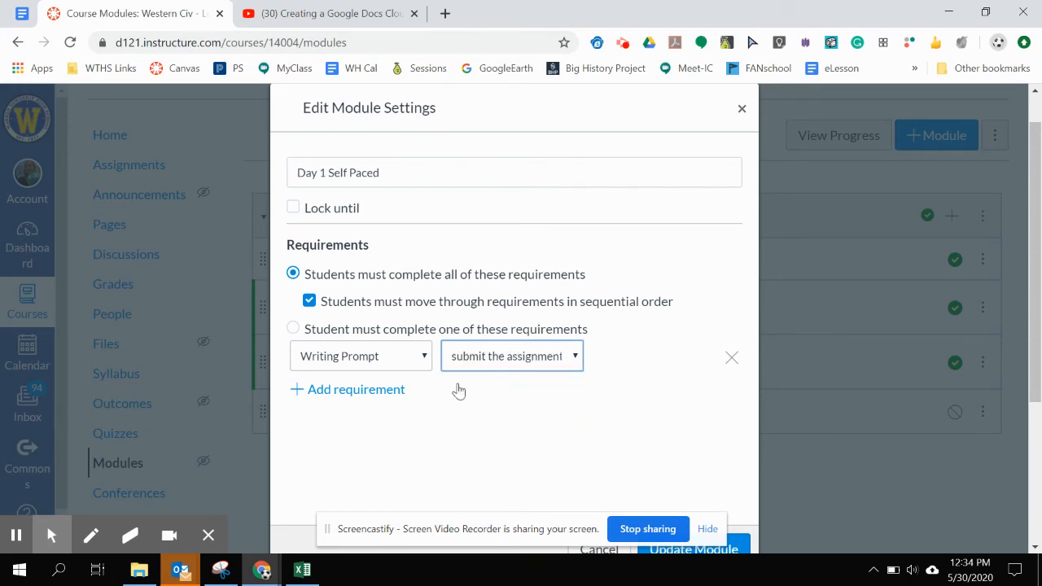
Add a requirement that students submit the assignment for About Me Slides
click(393, 391)
click(412, 397)
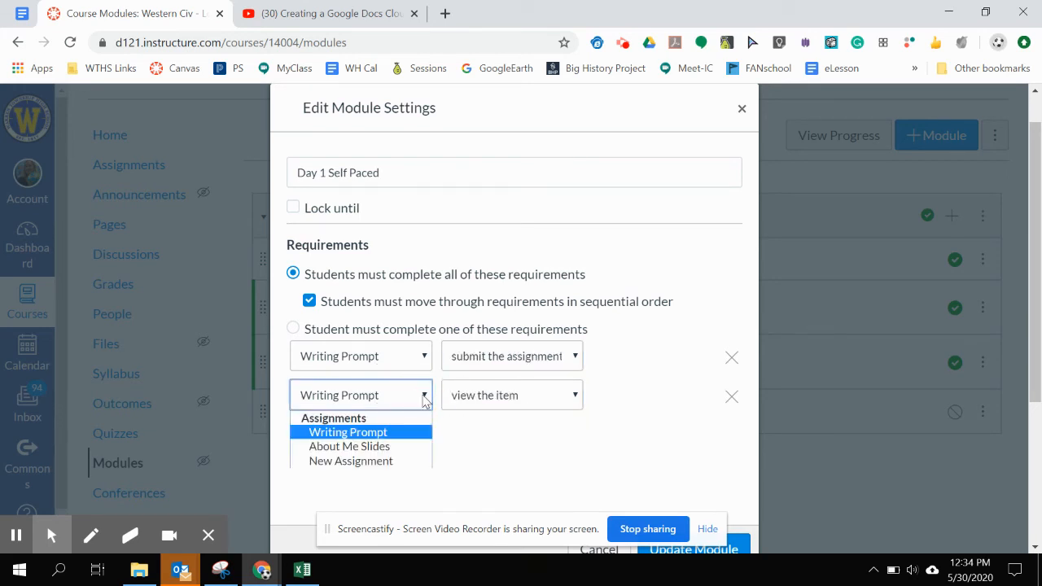
click(401, 447)
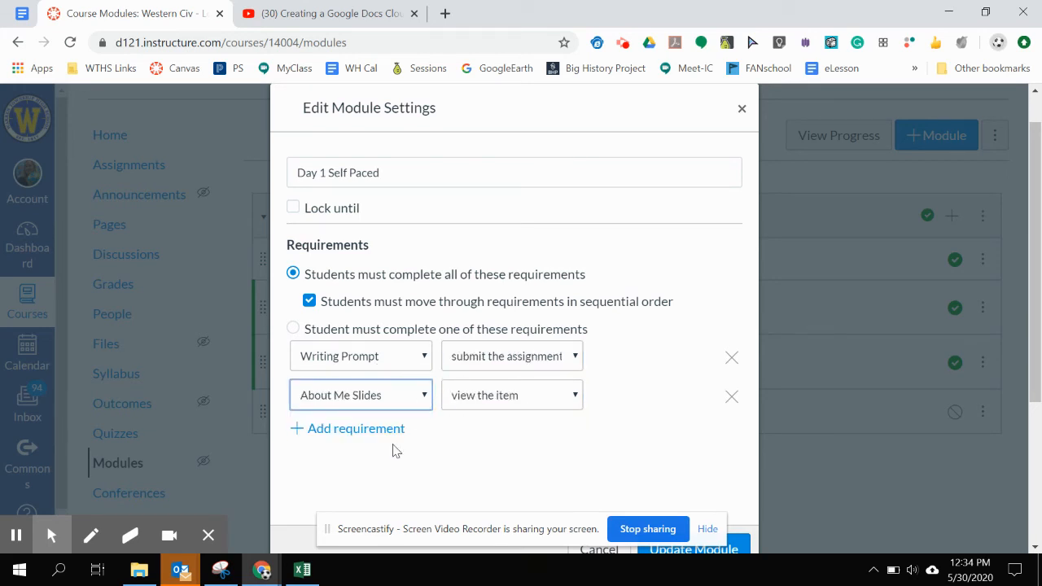
click(488, 399)
click(477, 446)
Add a requirement that students score at least 5 on New Assignment
click(379, 429)
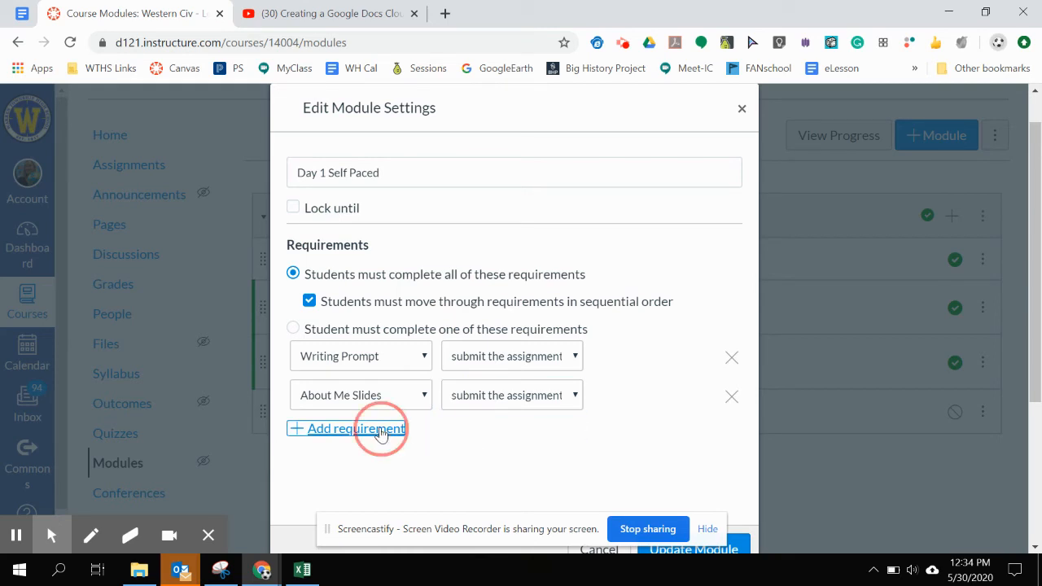
click(409, 435)
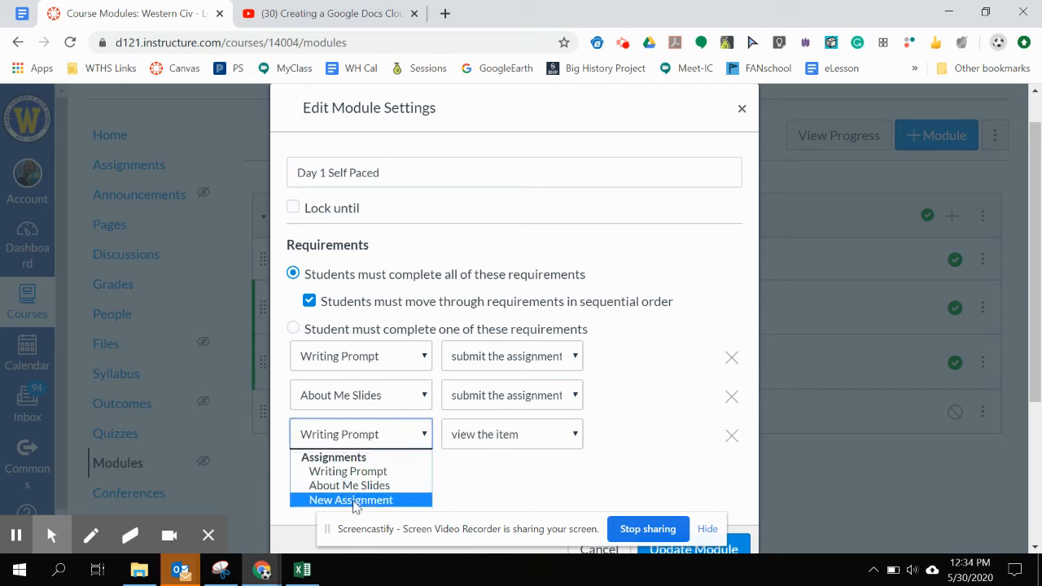
click(359, 500)
click(570, 441)
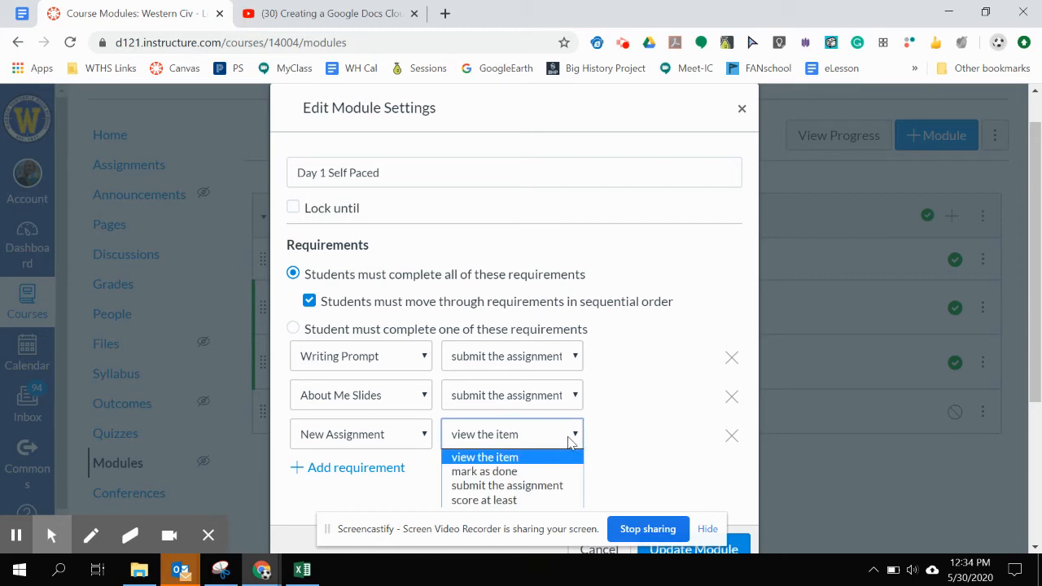
click(492, 500)
click(609, 437)
text(5)
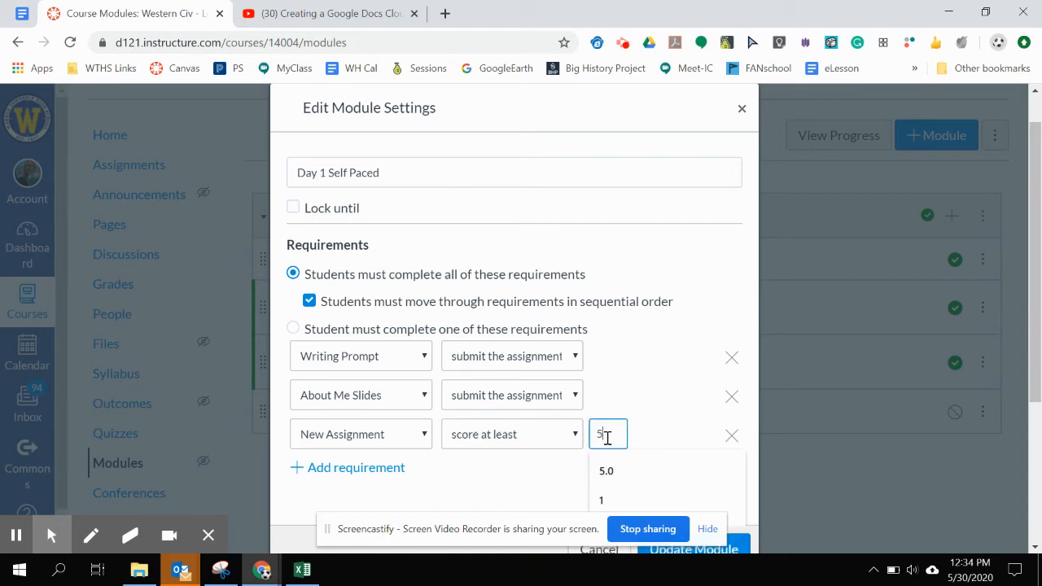
click(631, 412)
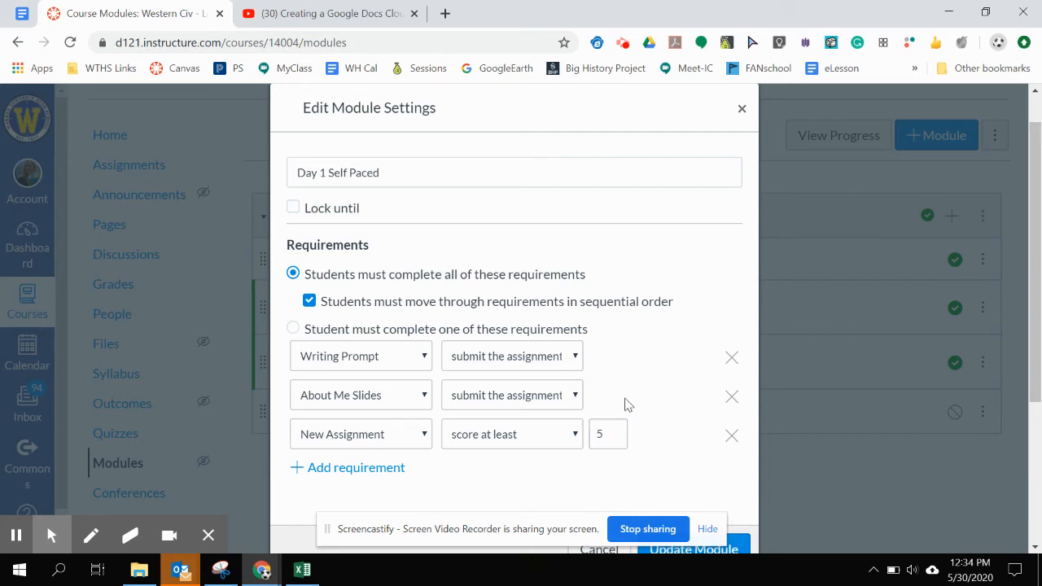
Save the Day 1 Self Paced module settings and let students continue in the course without re-locking modules
scroll(627, 405, down, 2)
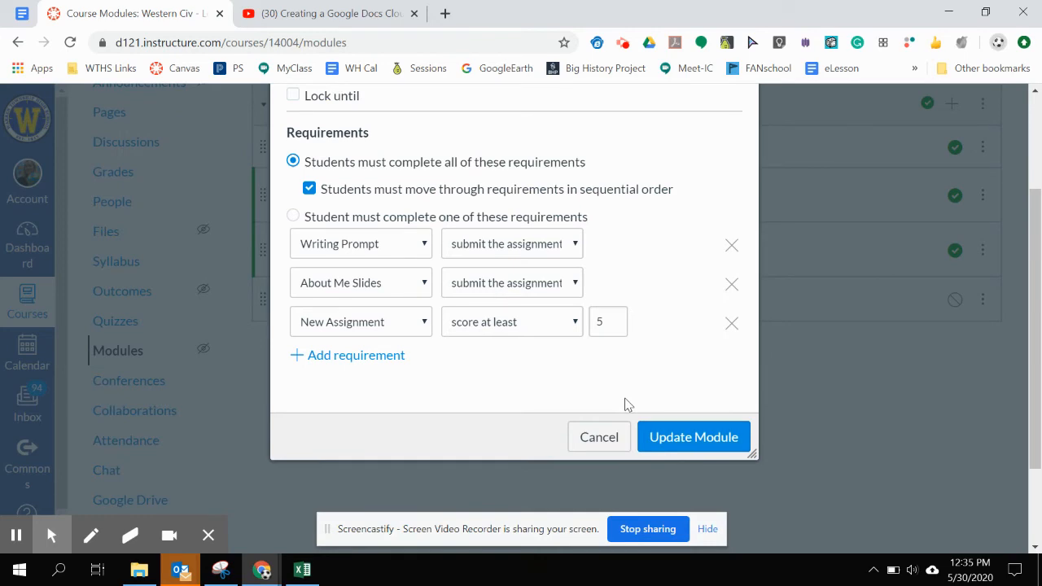
scroll(626, 405, up, 1)
scroll(626, 405, down, 1)
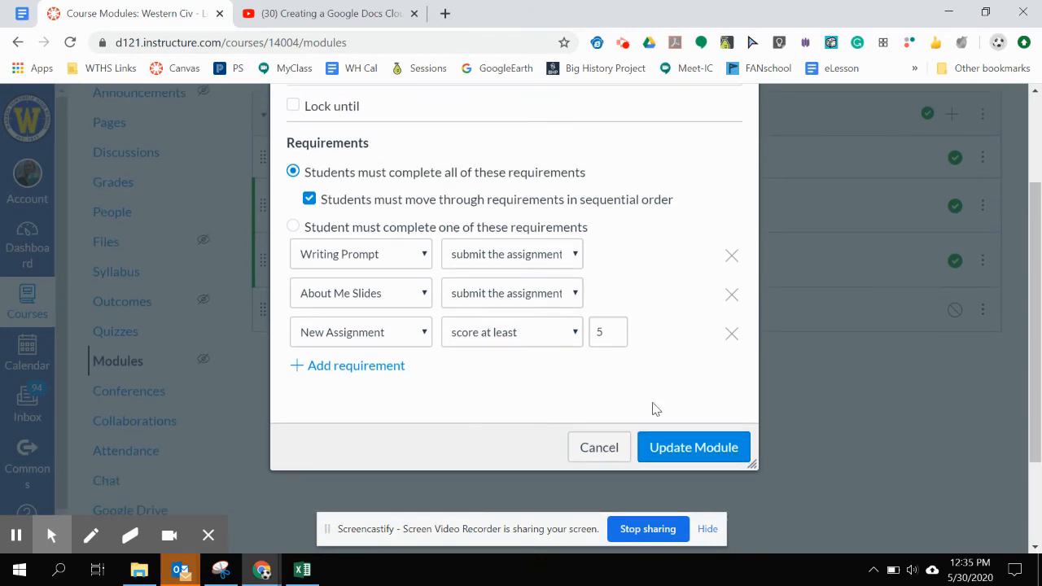
click(680, 446)
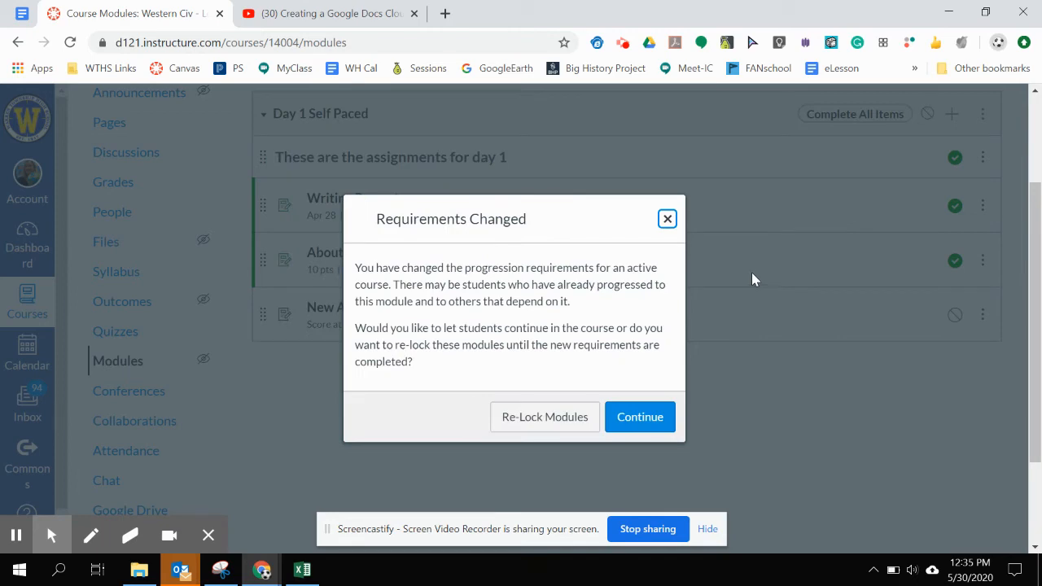
click(623, 419)
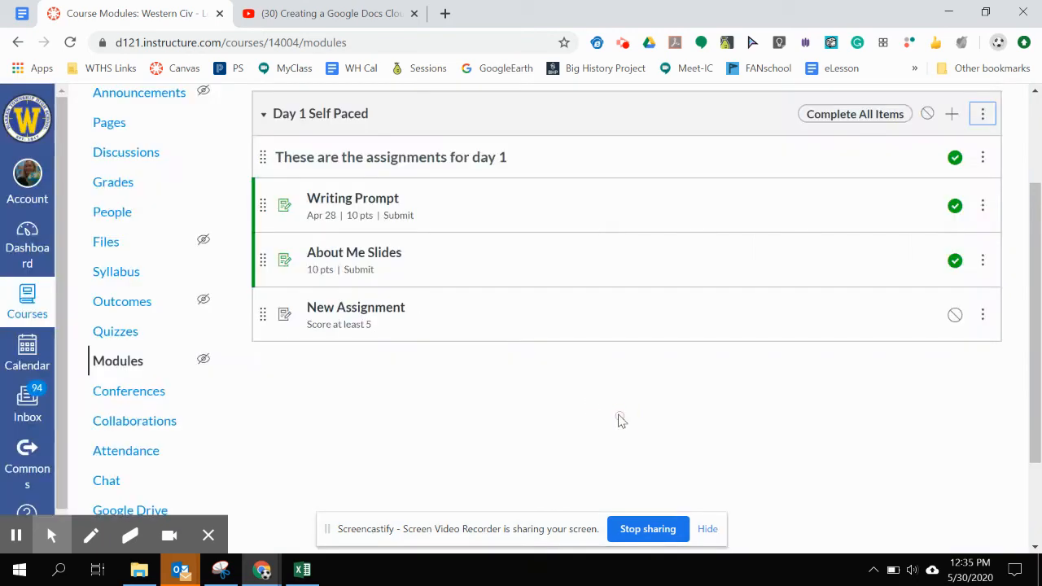
Create a module named "Day 2 Self Paced" with Day 1 Self Paced as its prerequisite
scroll(710, 304, up, 3)
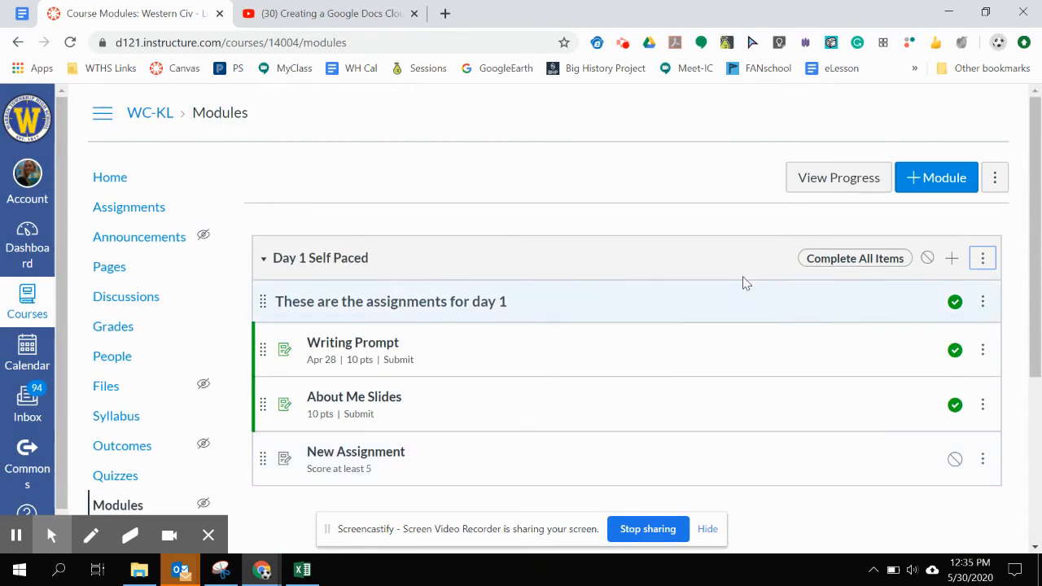
scroll(826, 256, down, 1)
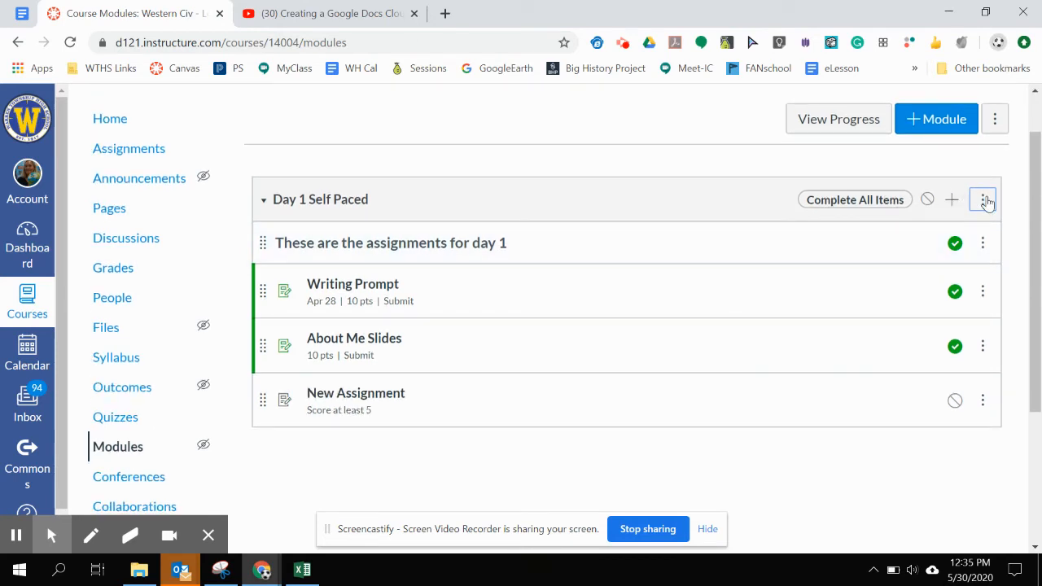
click(910, 129)
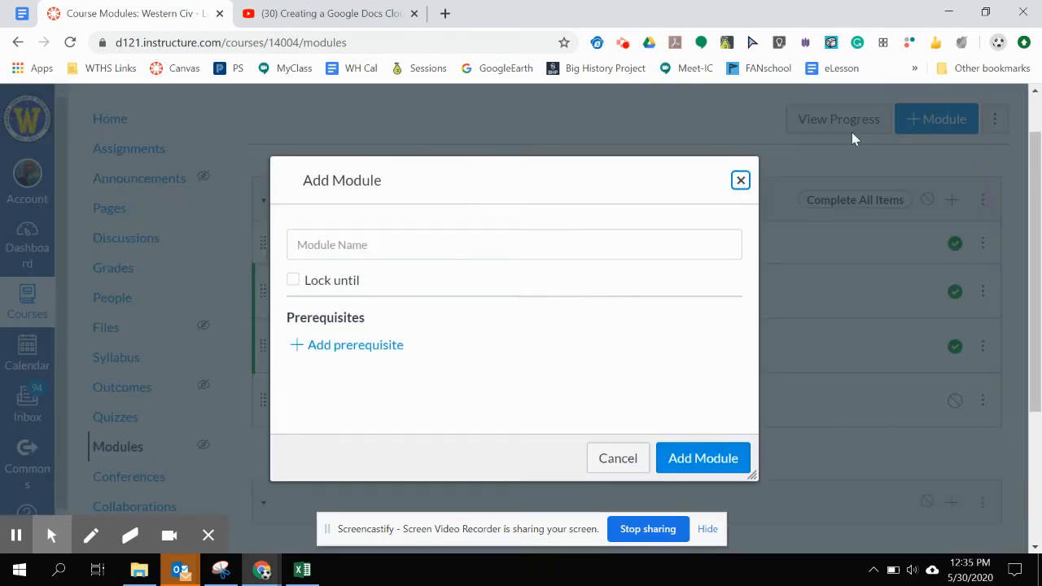
click(345, 252)
text(Day )
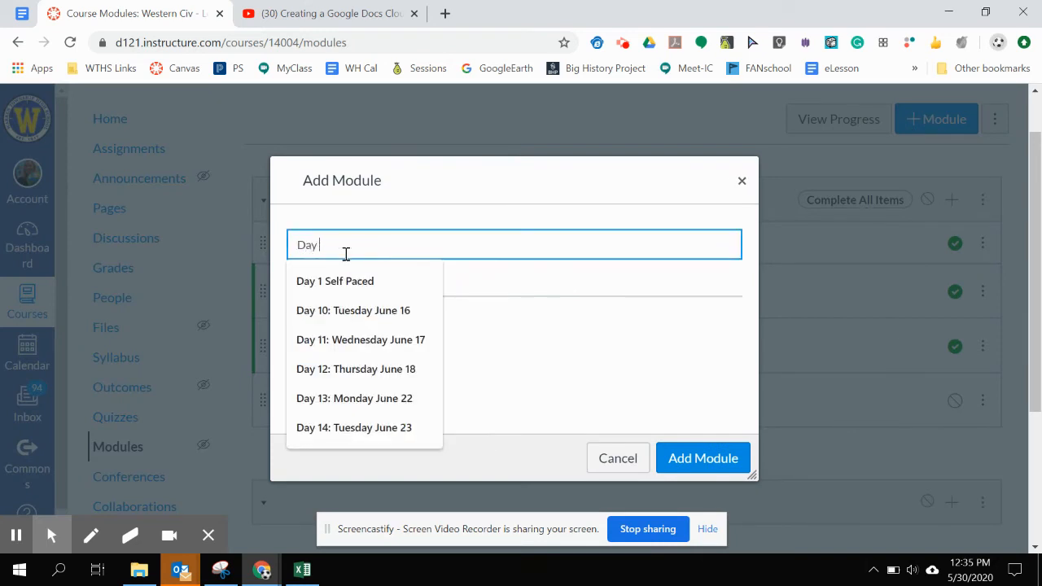
text(2 Self)
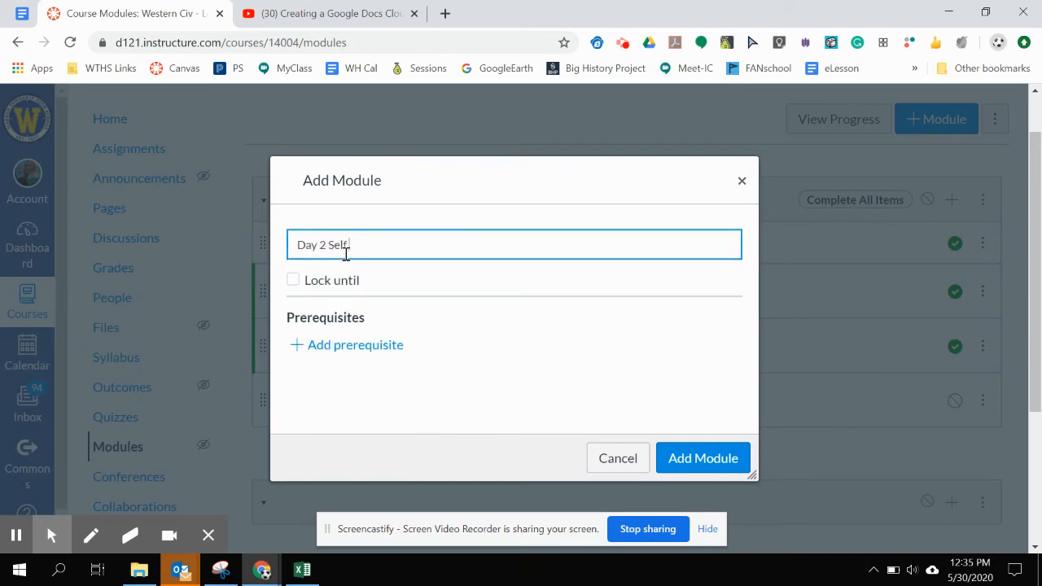
text( Paced)
click(319, 346)
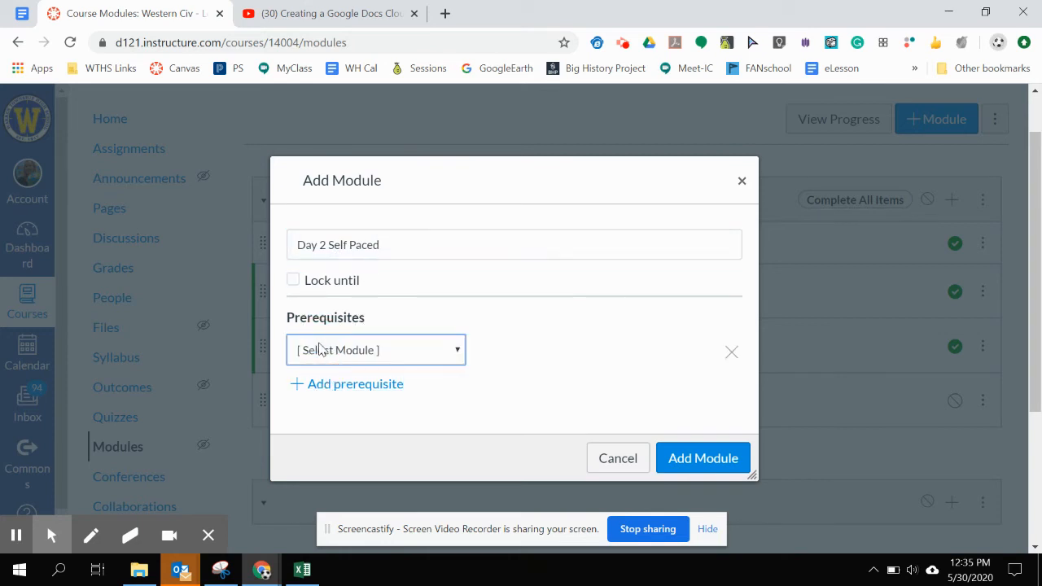
click(402, 351)
click(350, 389)
click(684, 459)
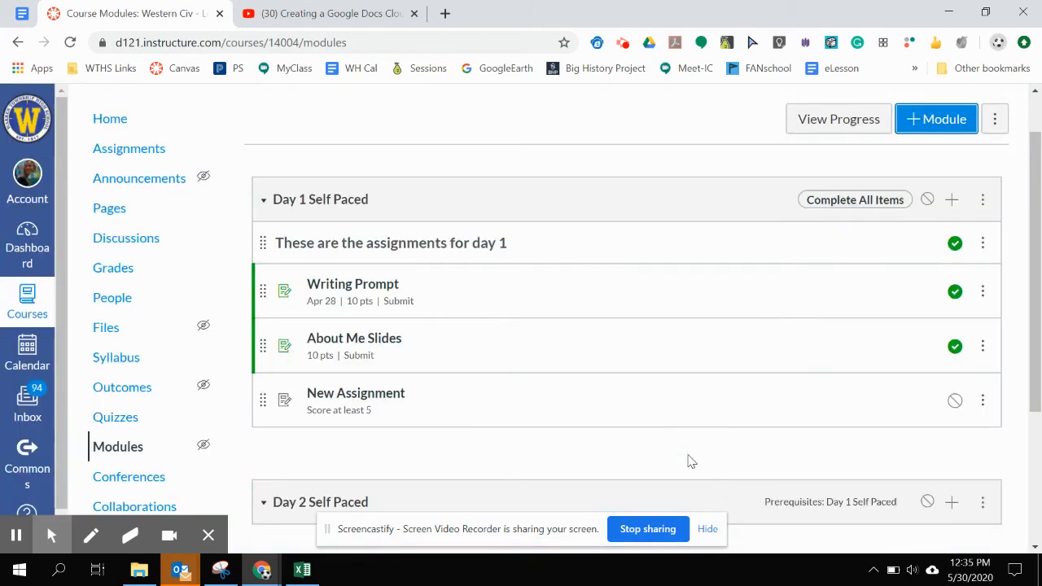
Create an assignment named "New Assignment #2" in the Day 2 Self Paced module, without indentation
scroll(688, 462, down, 2)
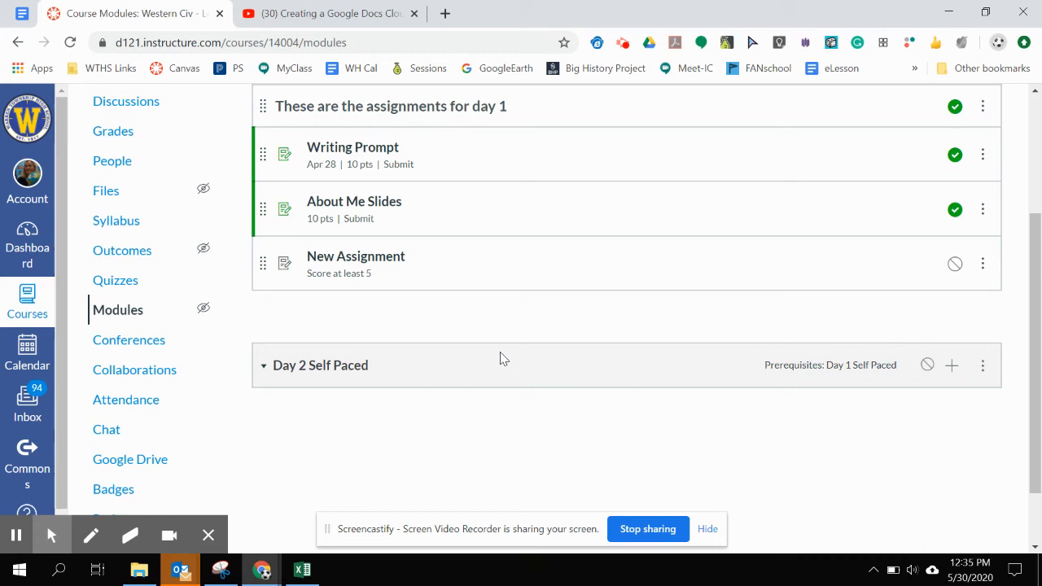
click(952, 365)
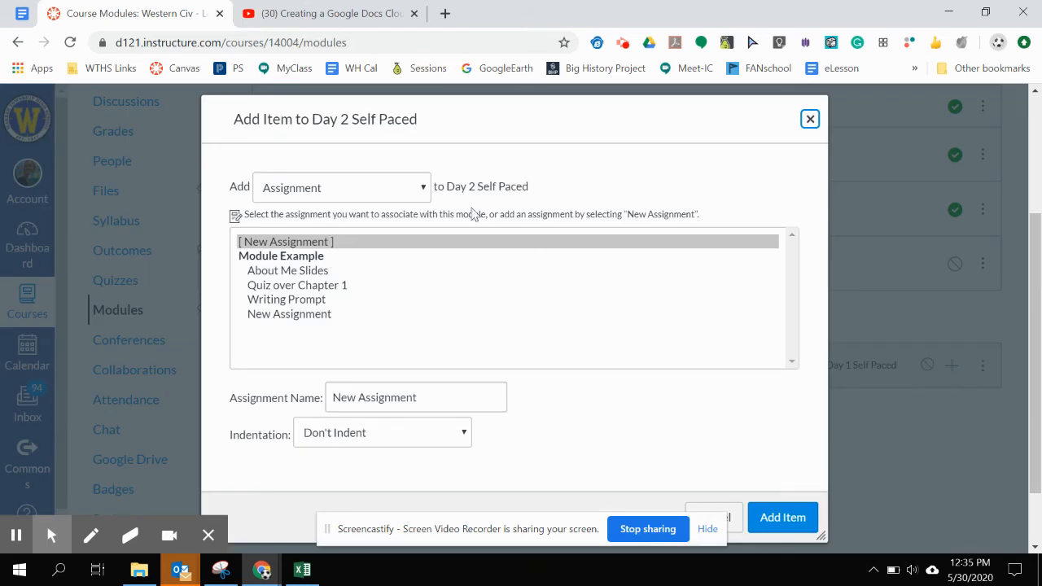
click(442, 402)
text(#2)
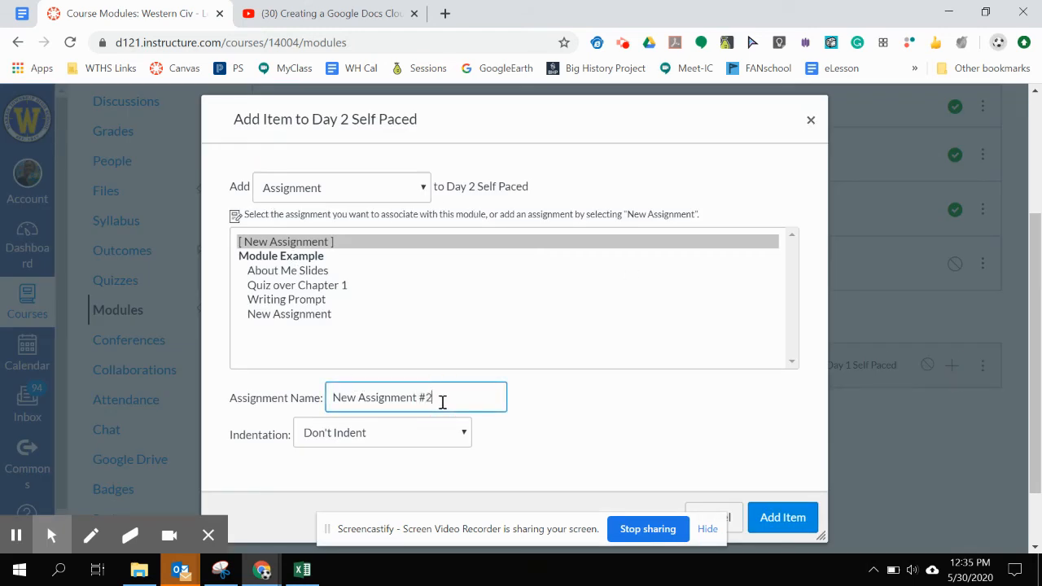
click(781, 518)
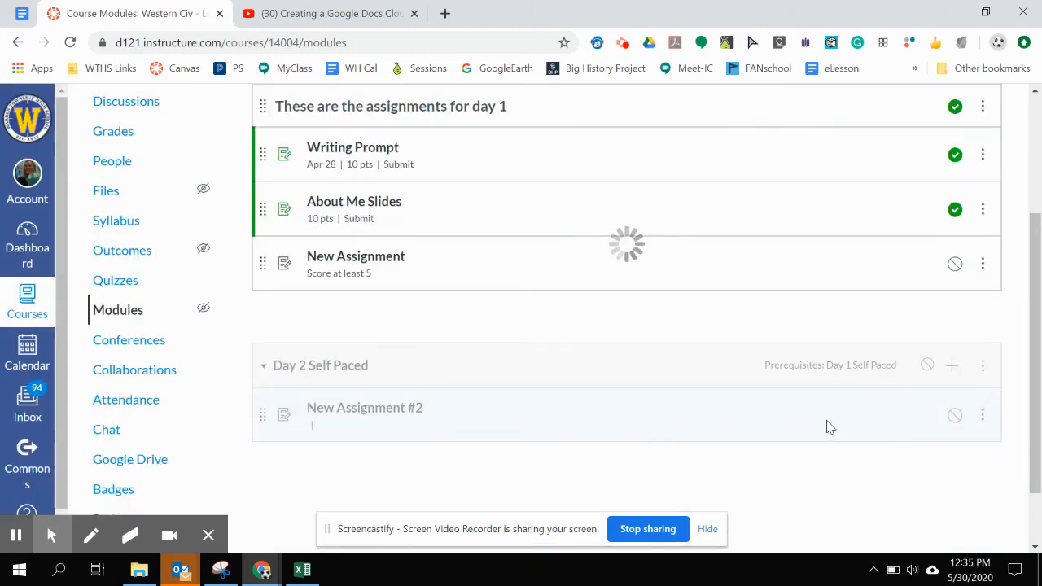
Add a view-the-item requirement for New Assignment #2 to Day 2 Self Paced and have students complete one of the requirements
click(983, 365)
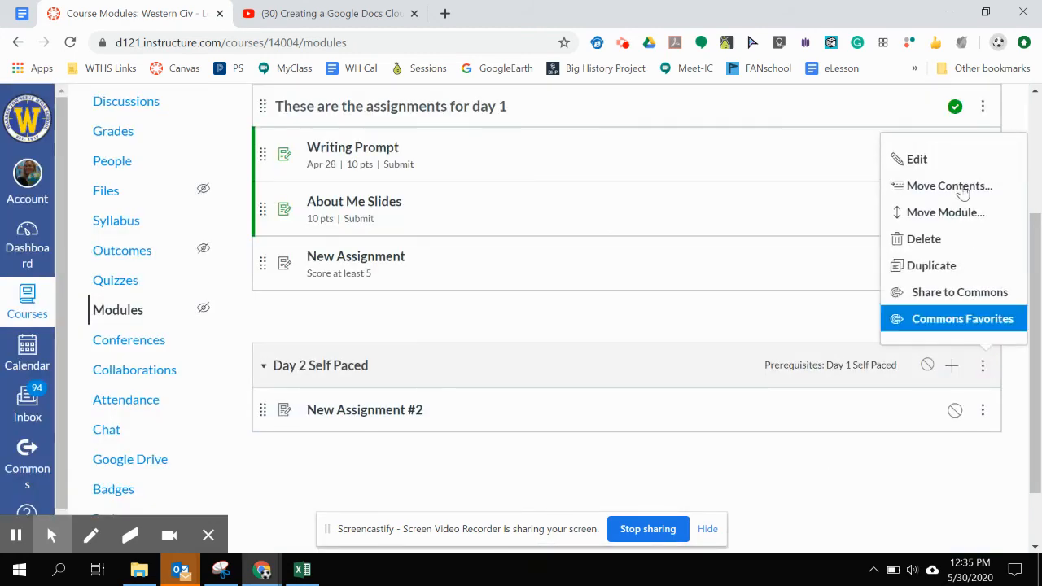
click(914, 159)
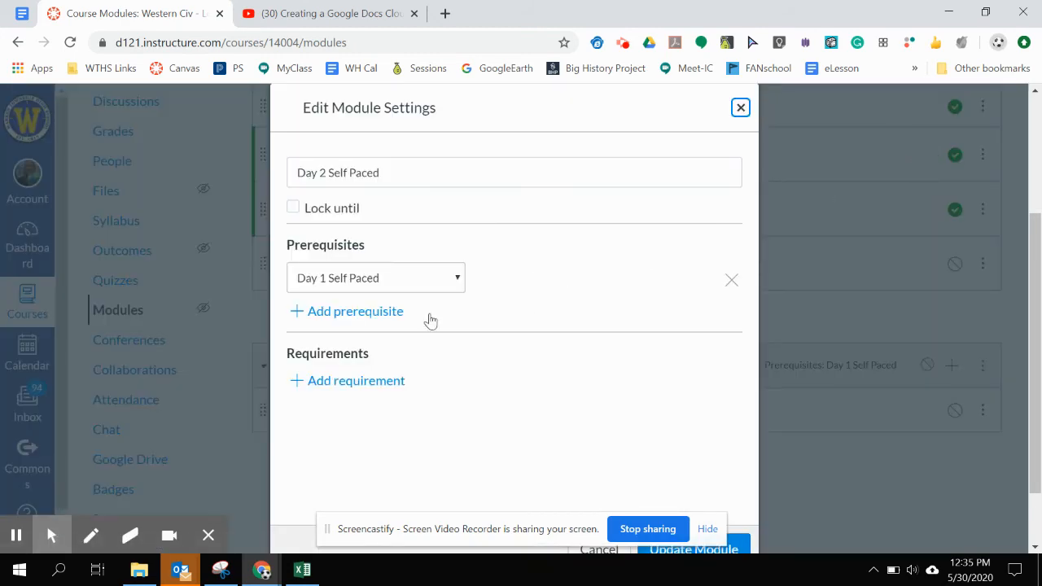
click(329, 383)
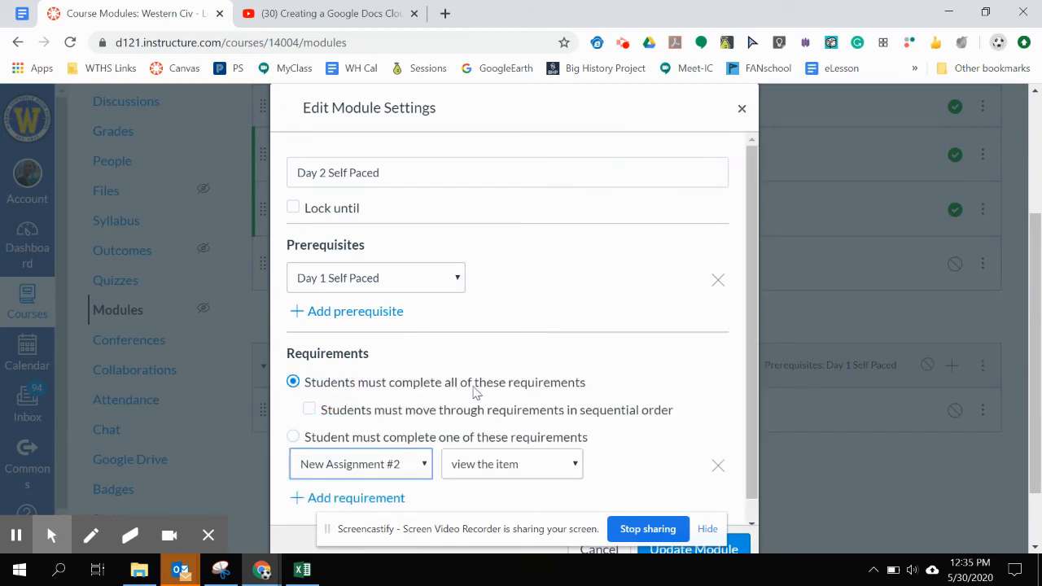
scroll(564, 378, down, 1)
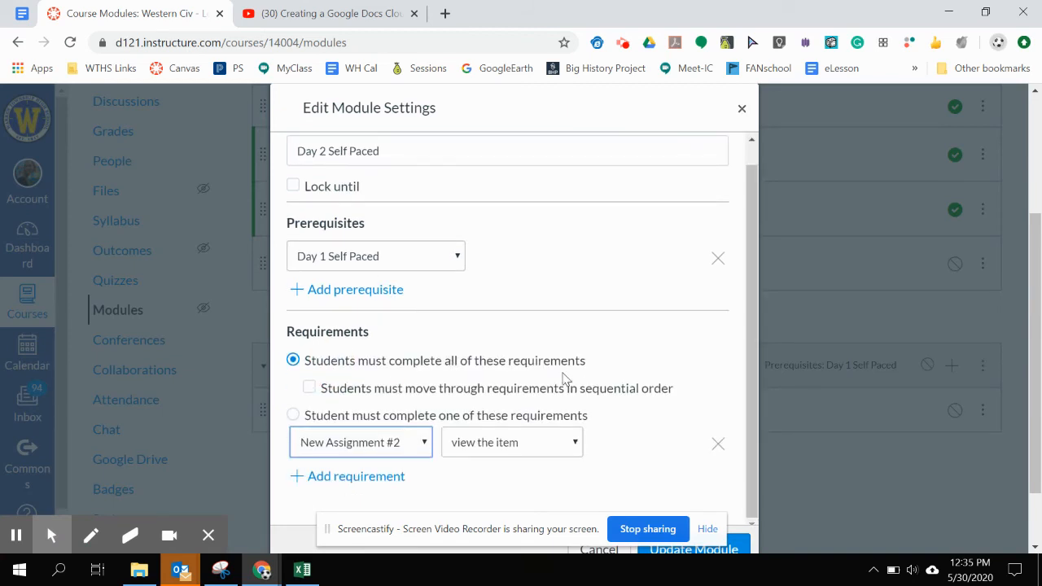
scroll(563, 379, down, 1)
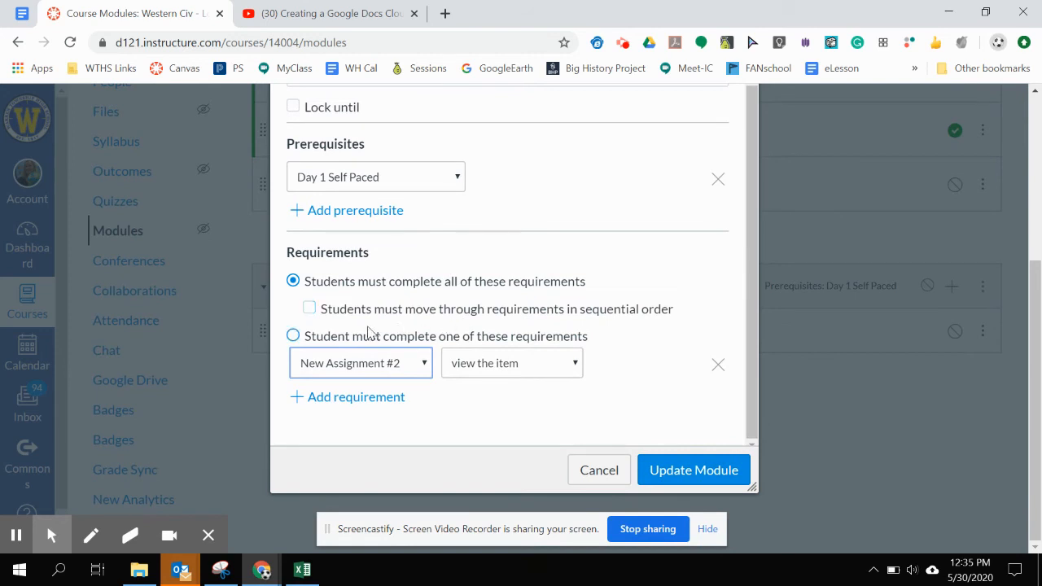
click(293, 335)
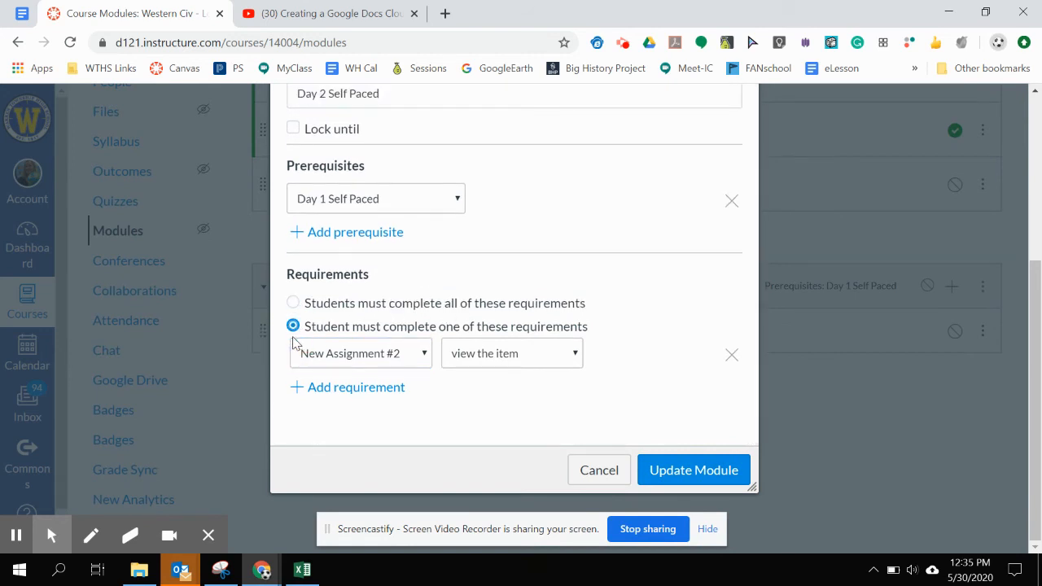
Add a second view-the-item requirement for New Assignment #2 and save the Day 2 Self Paced module settings
click(378, 397)
click(422, 401)
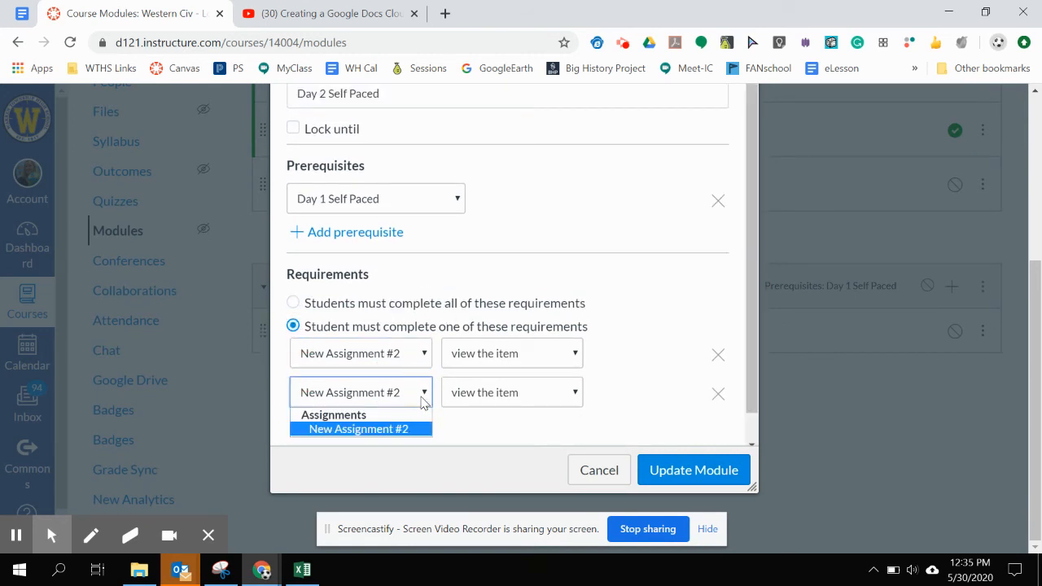
click(422, 397)
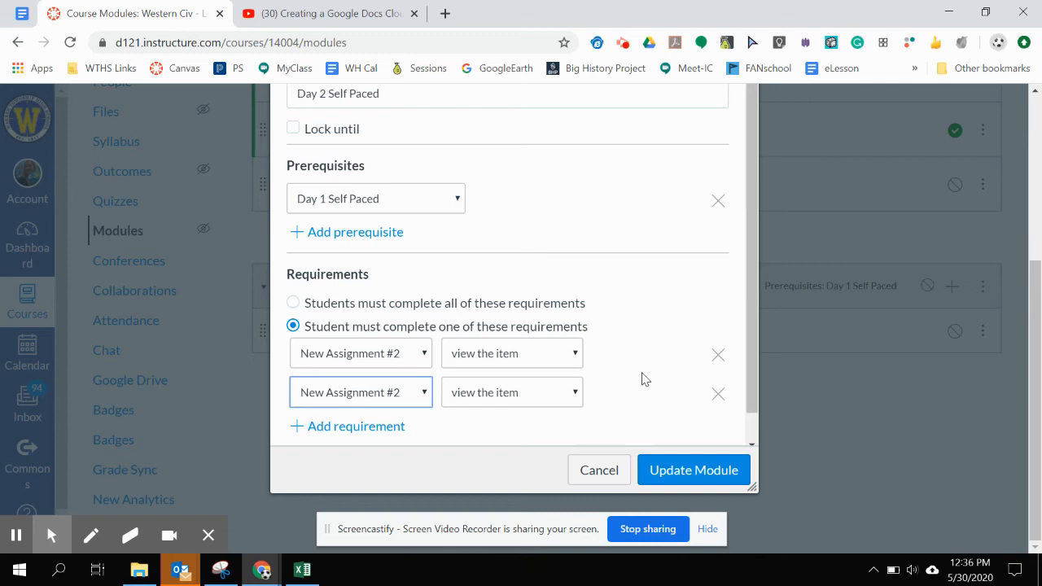
click(677, 470)
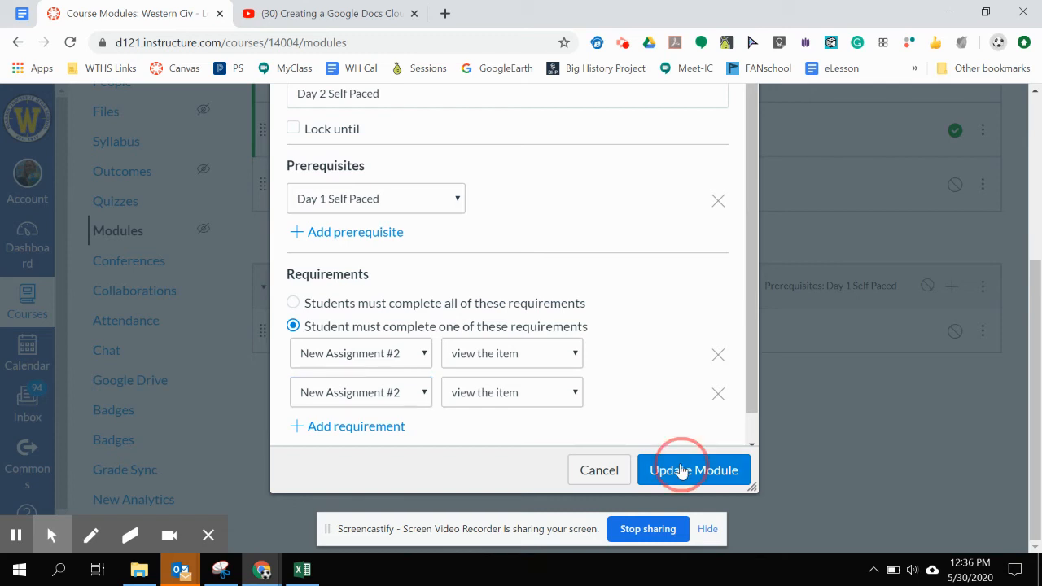
Check the student progress page for the course modules and return to the module list
scroll(774, 154, up, 3)
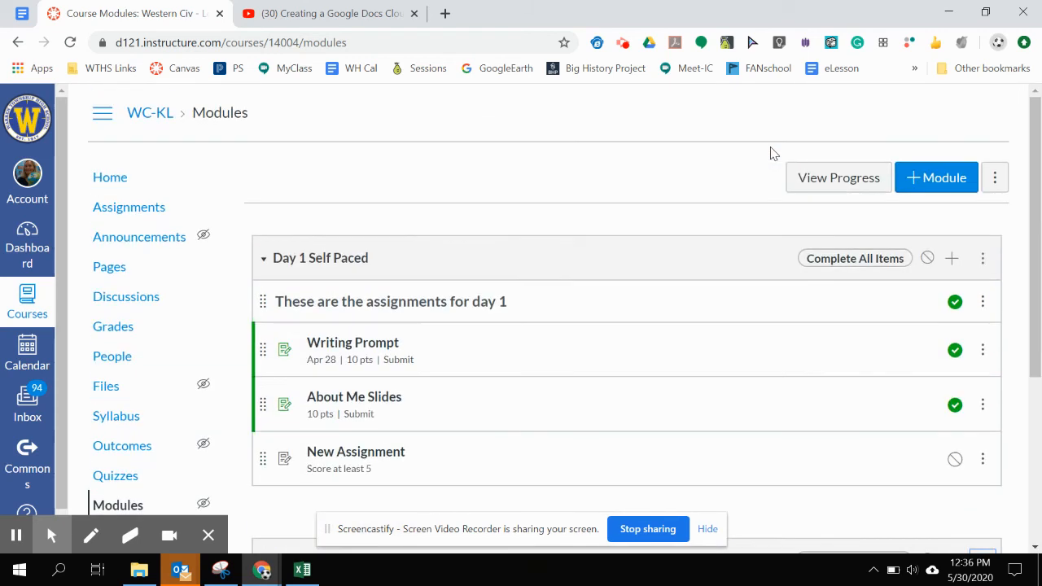
click(813, 177)
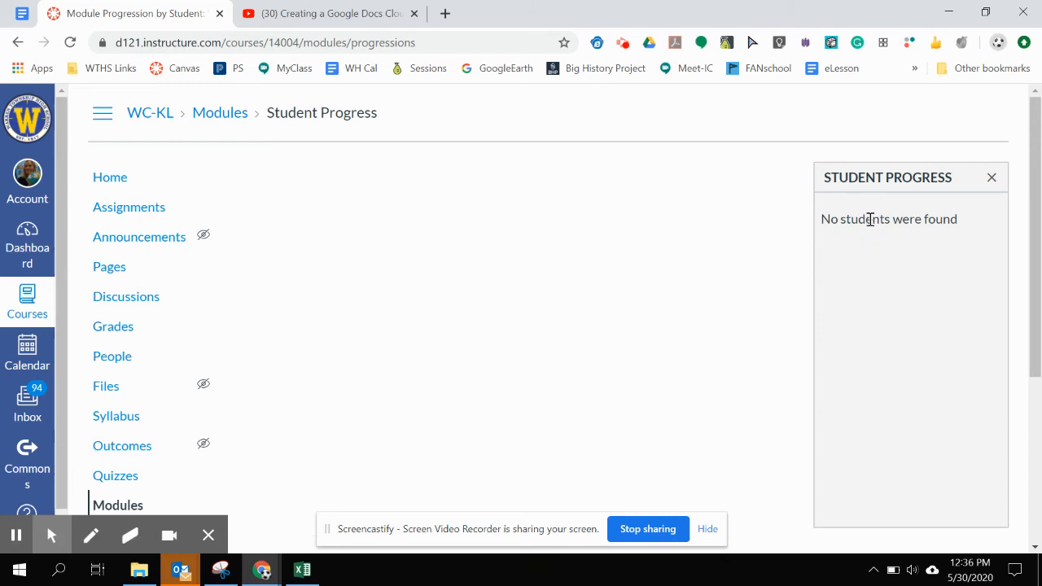
click(114, 506)
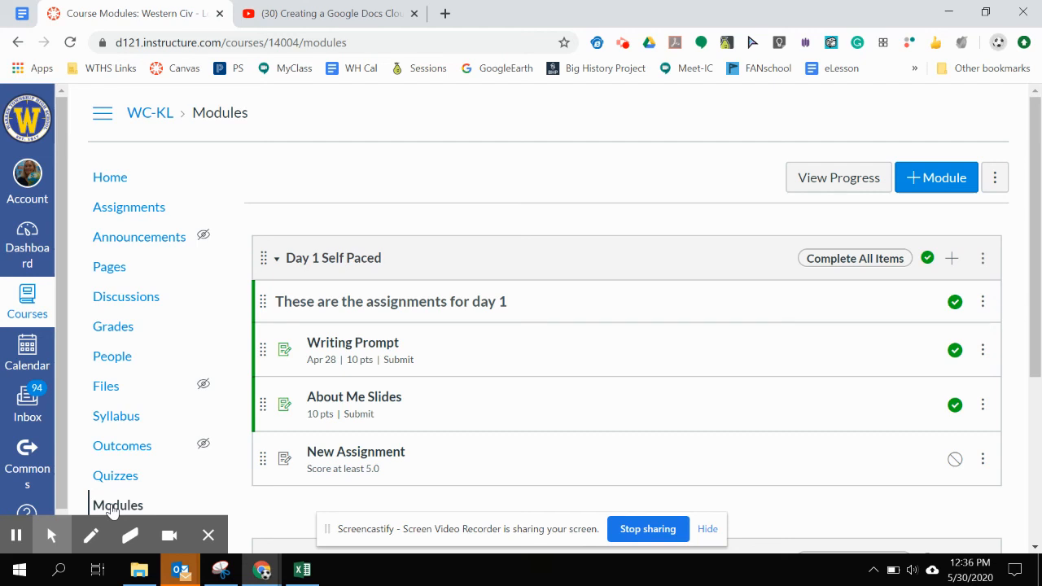
Move Writing Prompt below About Me Slides in the Day 1 Self Paced module
scroll(615, 259, down, 1)
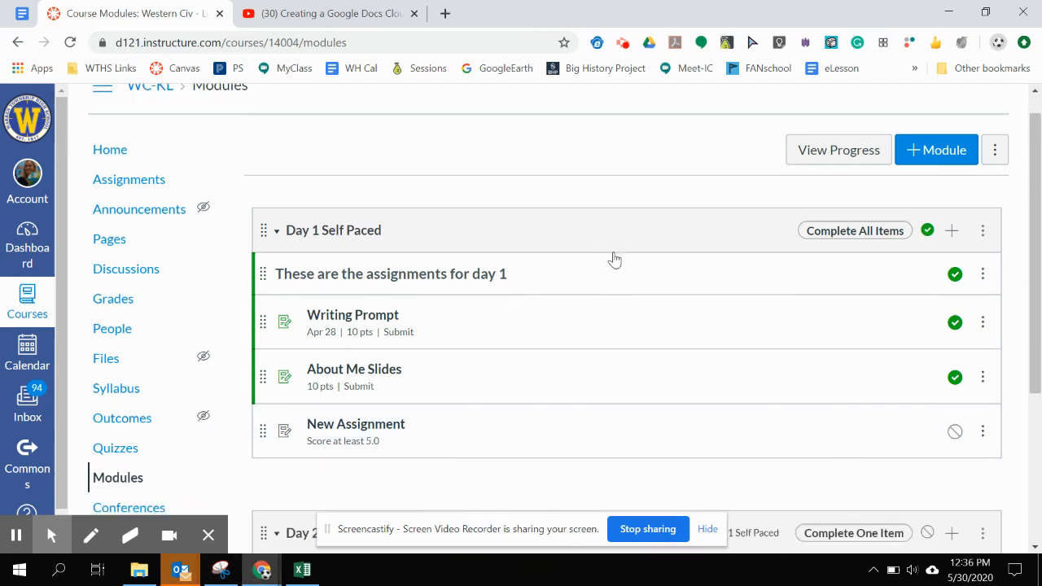
drag(263, 263, 261, 342)
Review the prerequisite and completion requirement shown for the Day 2 Self Paced module
scroll(399, 327, down, 2)
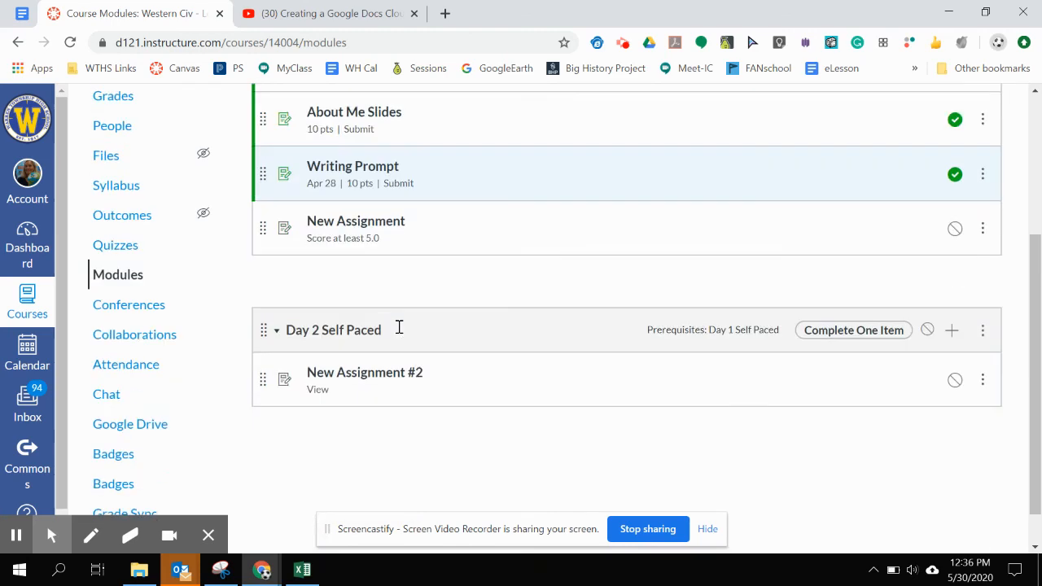
scroll(399, 327, down, 1)
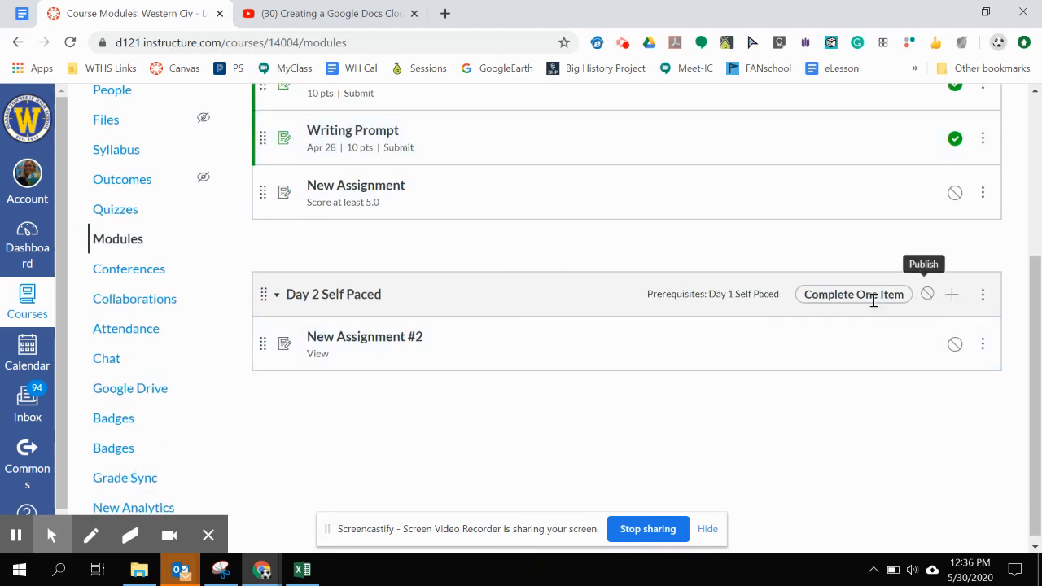
scroll(763, 308, up, 1)
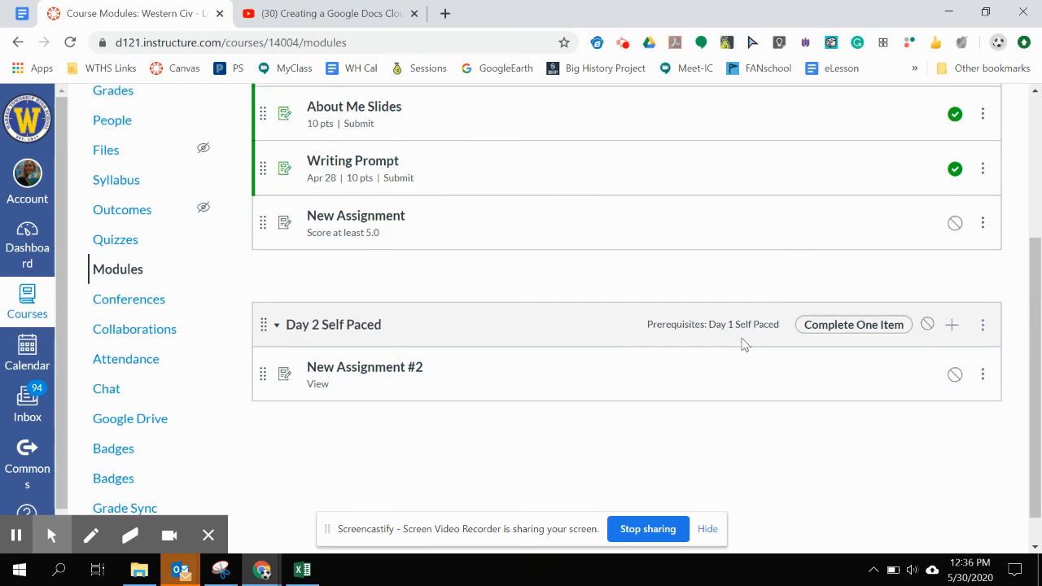
drag(647, 324, 756, 300)
click(742, 288)
scroll(741, 289, up, 3)
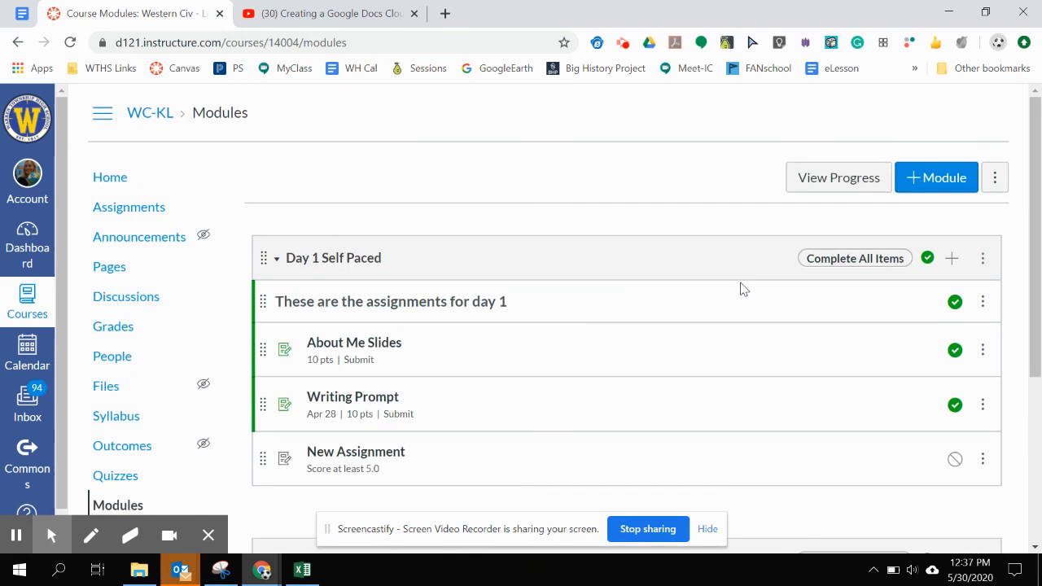